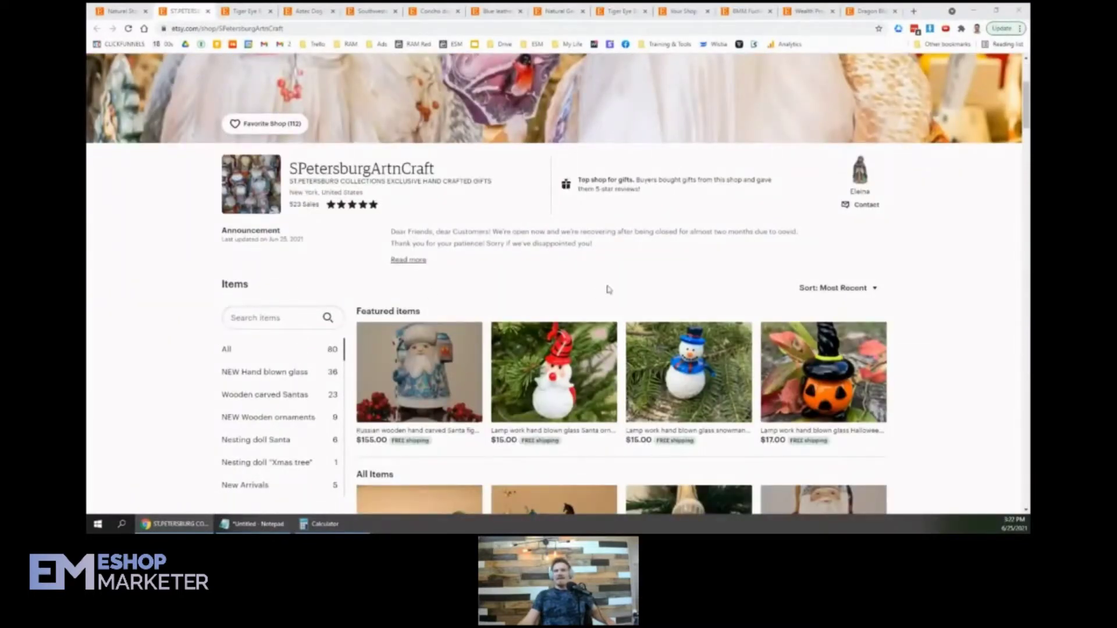
Move the SPetersburgArtnCraft shop tab into its own browser window.
scroll(608, 289, "down", 2)
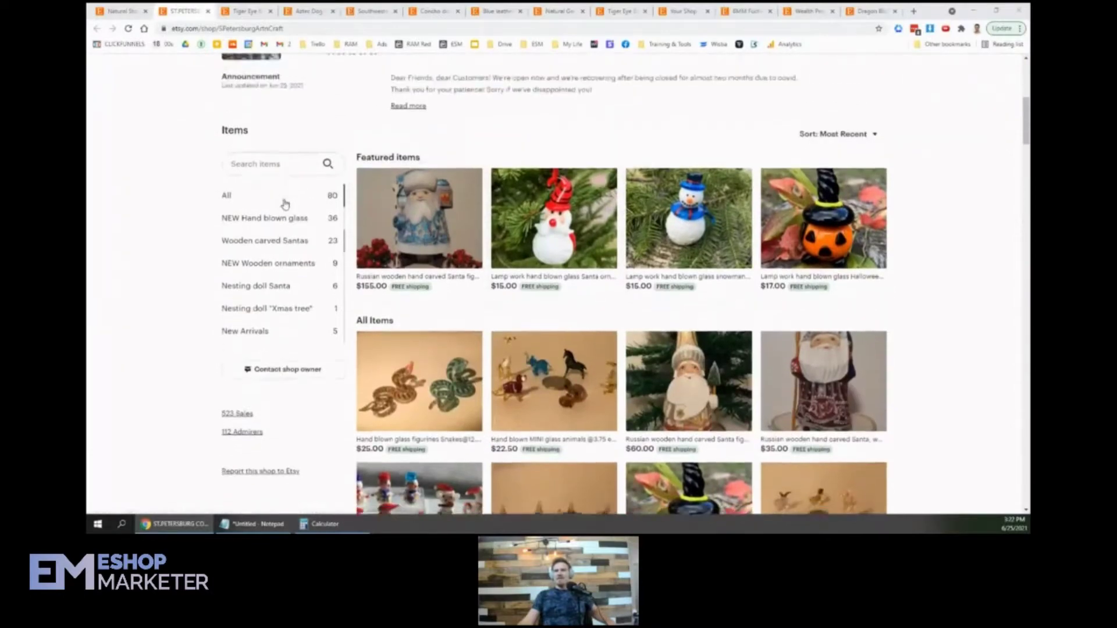
left_click(285, 202)
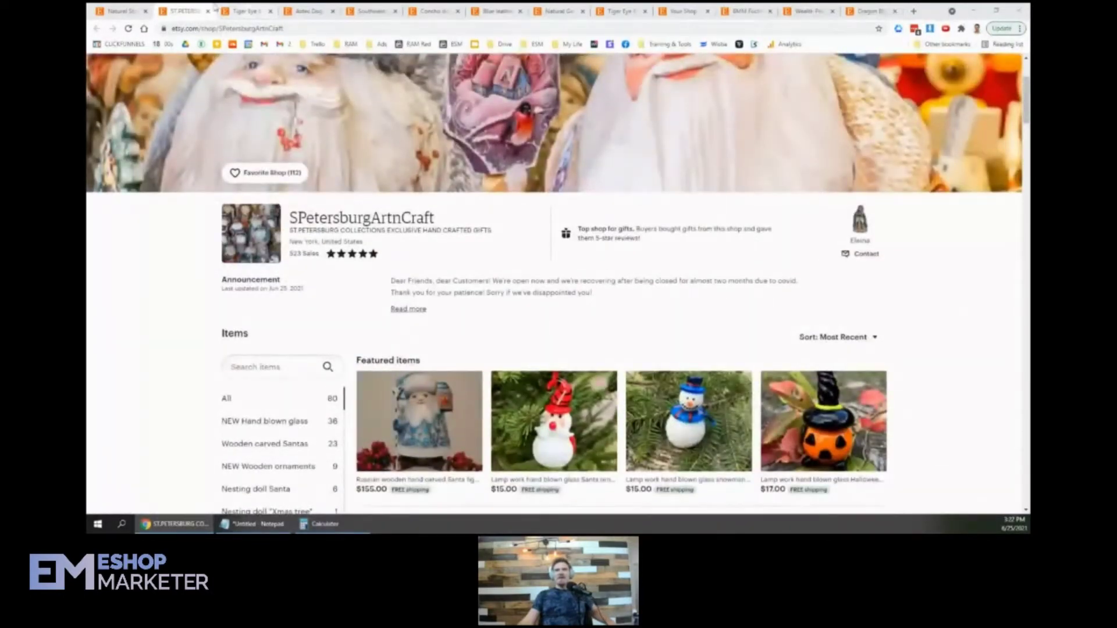
right_click(196, 10)
left_click(264, 140)
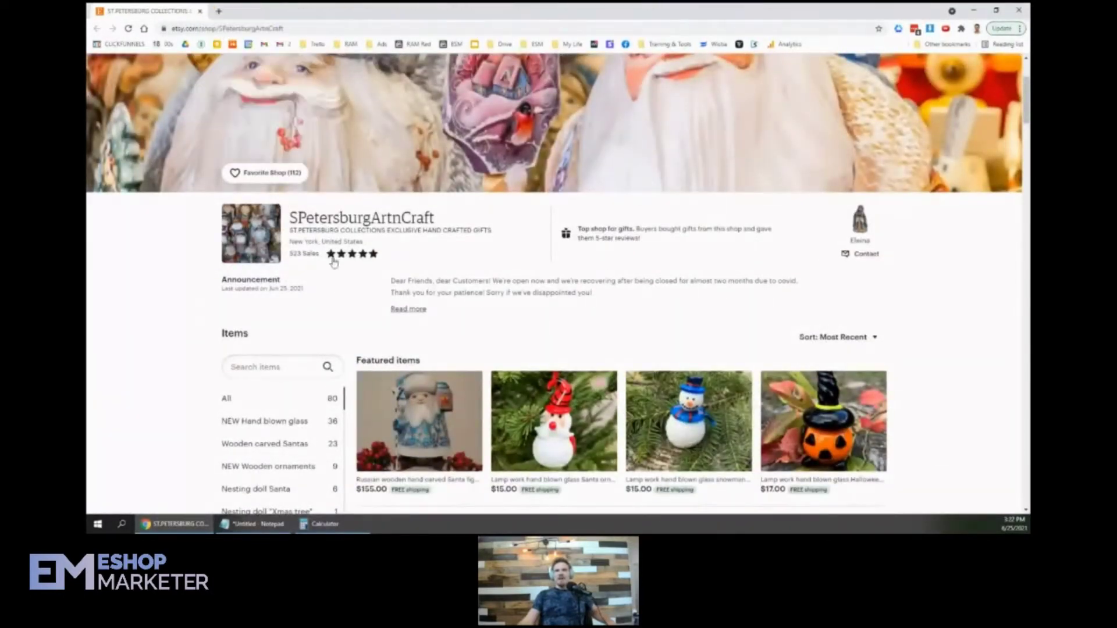
Open the hand blown glass snakes listing from the shop's items and examine the wording of its title.
scroll(215, 270, "down", 4)
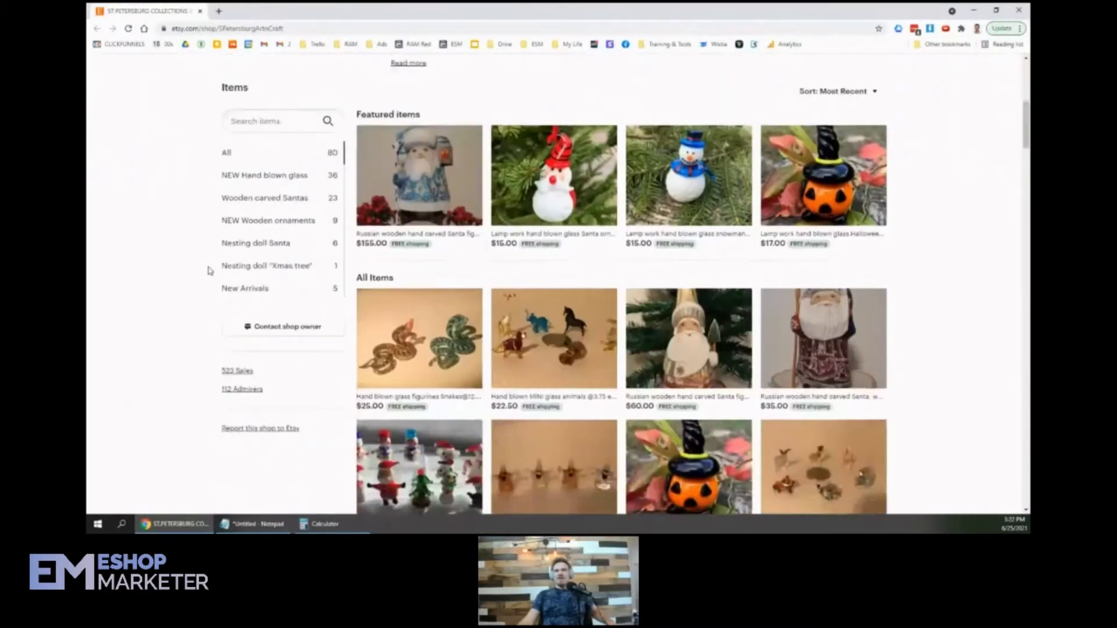
left_click(386, 344)
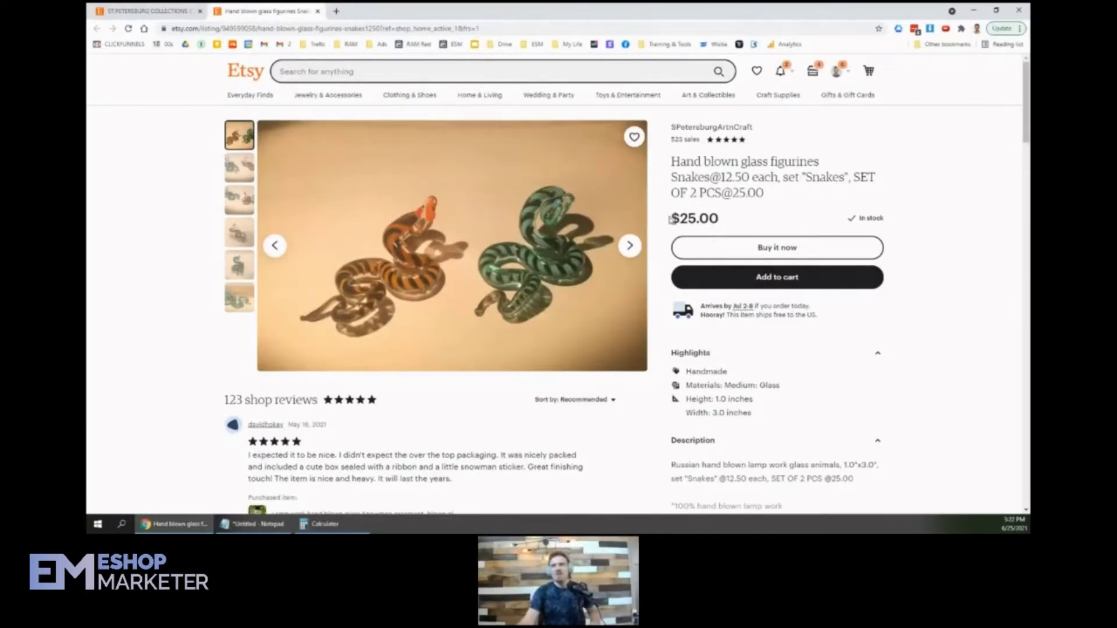
left_click_drag(765, 193, 673, 162)
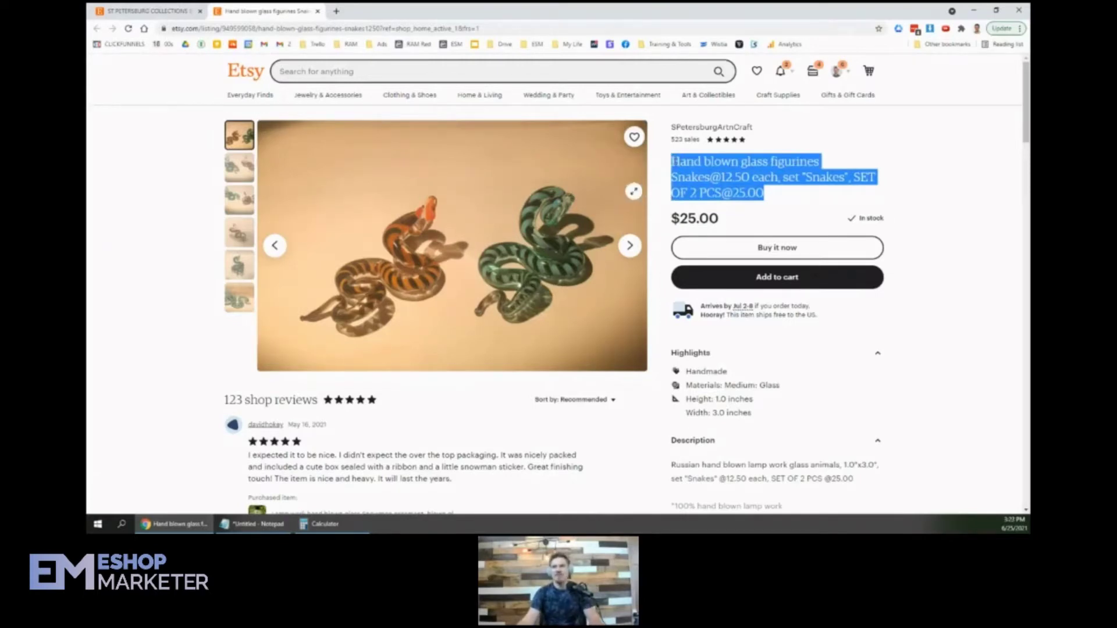
left_click(728, 180)
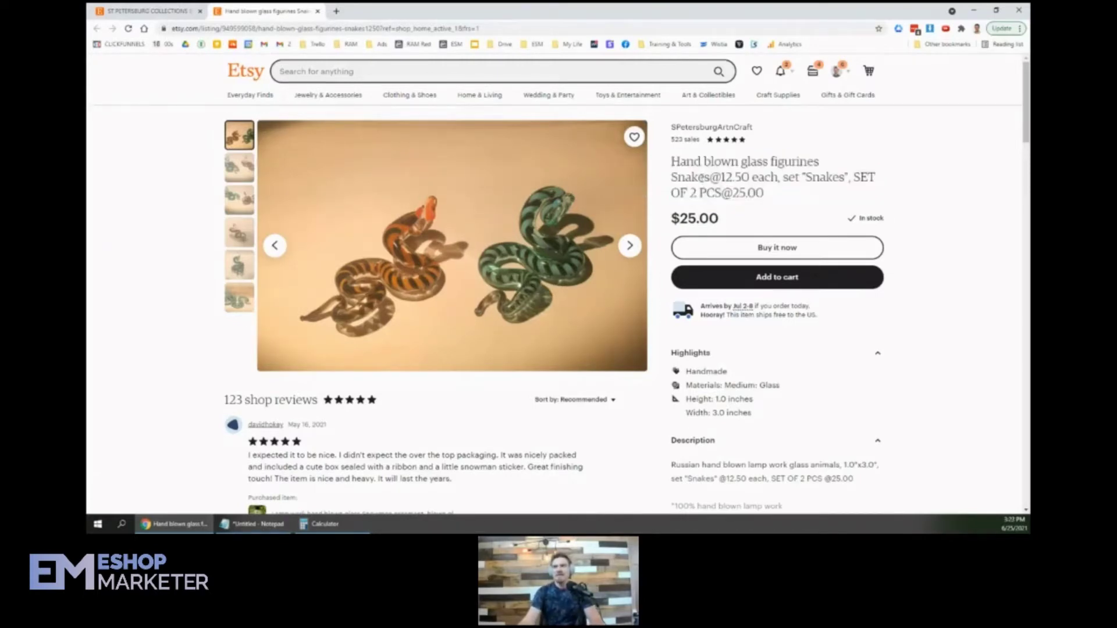
left_click_drag(710, 178, 778, 177)
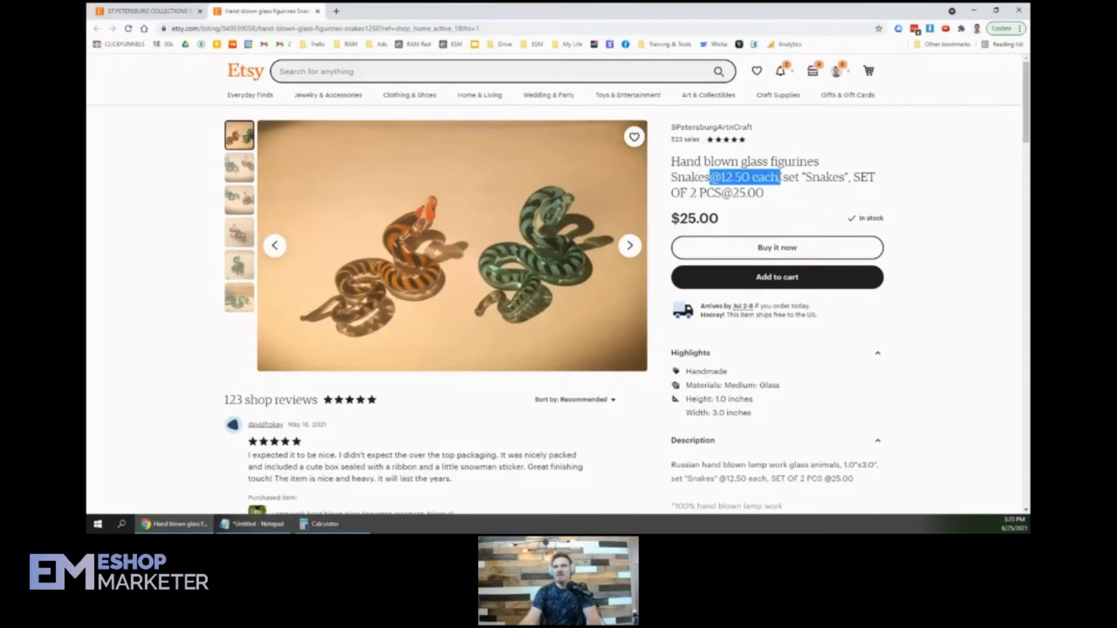
left_click(799, 199)
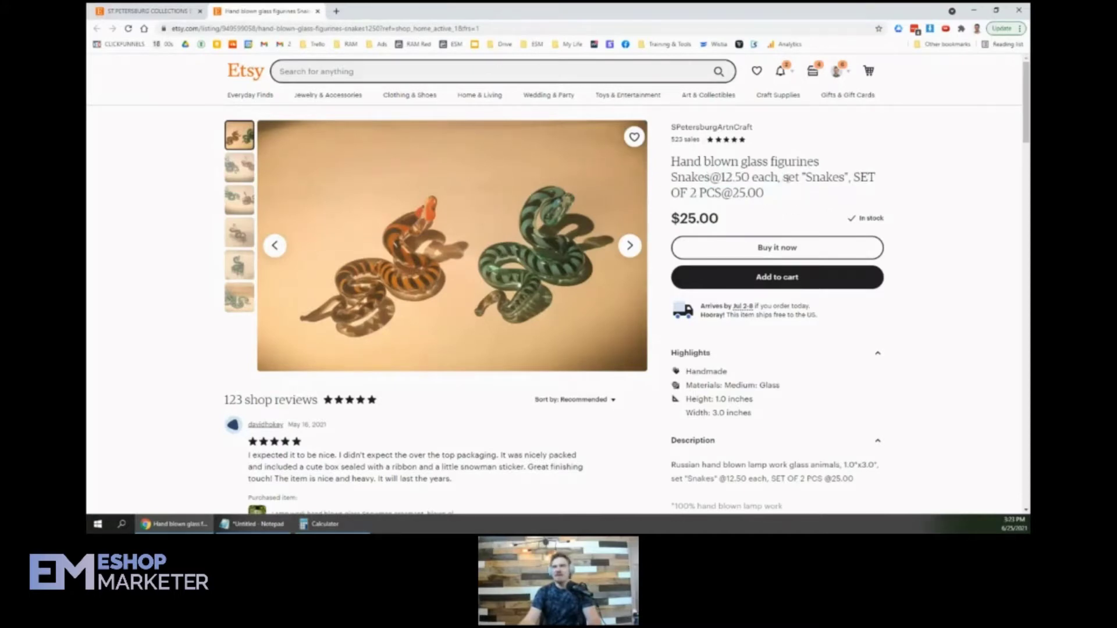
left_click_drag(788, 177, 679, 194)
left_click(839, 177)
left_click(790, 209)
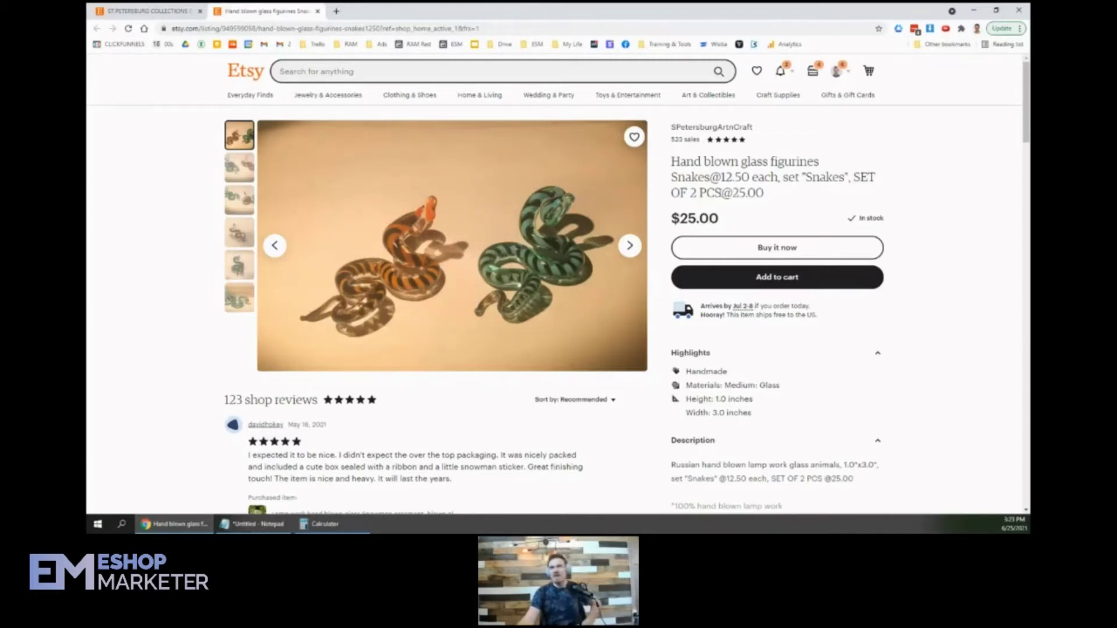
Switch to Notepad and replace its text with the keywords "glass snake" and "hand blow glass snakes" on separate lines.
left_click(256, 523)
key("ctrl+a")
left_click_drag(484, 154, 727, 345)
type("glas")
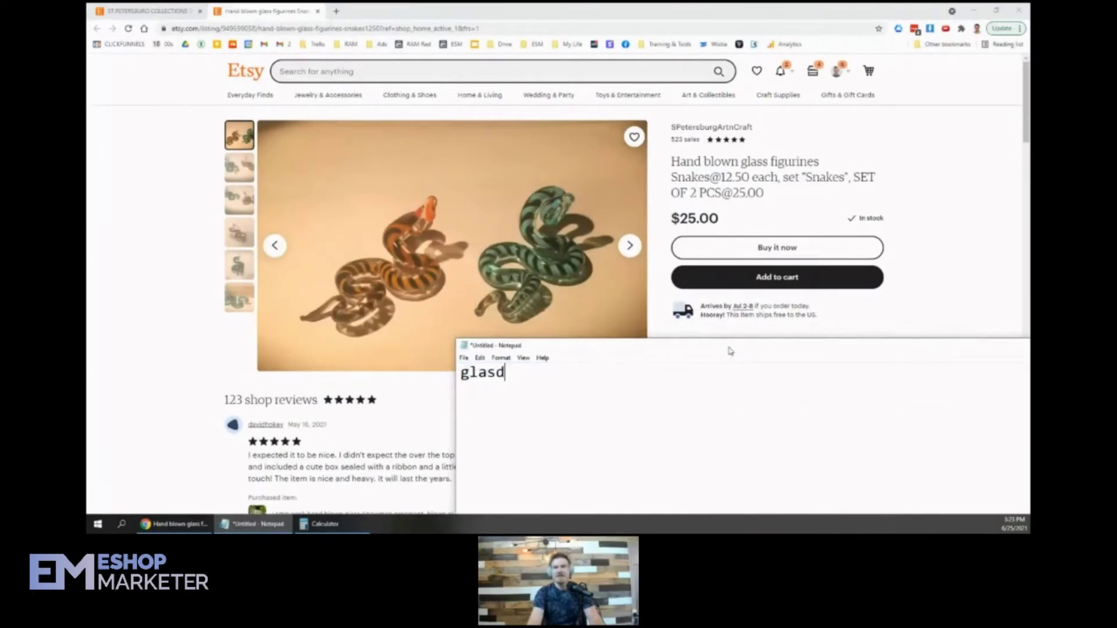
type("s snake ")
type("hand")
type(" blow glas")
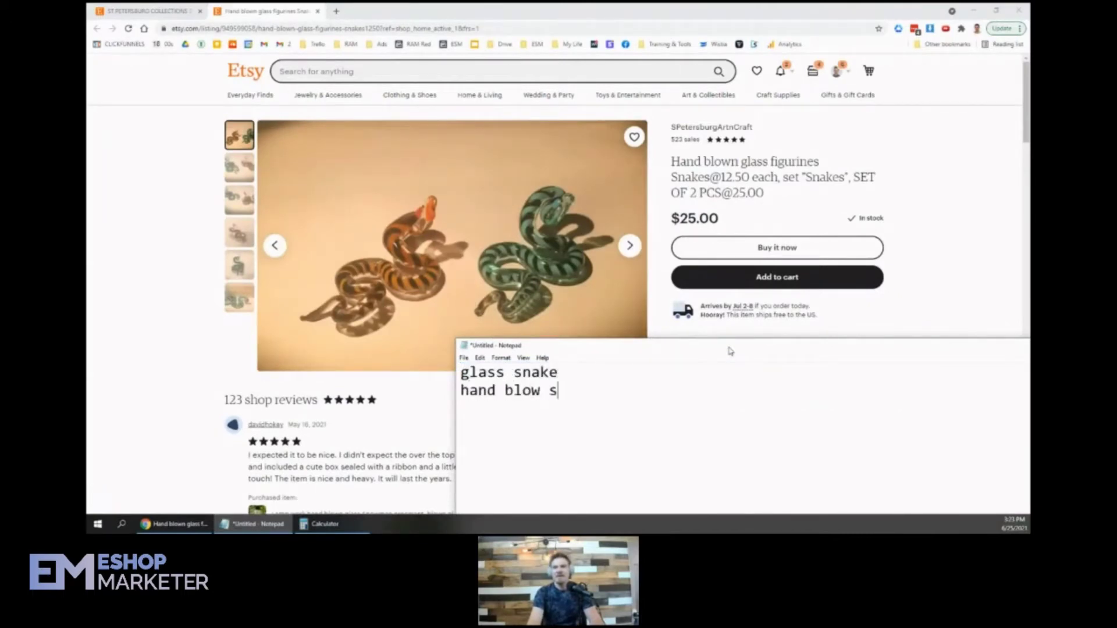
key("BackSpace")
type("glass snakes")
key("Return")
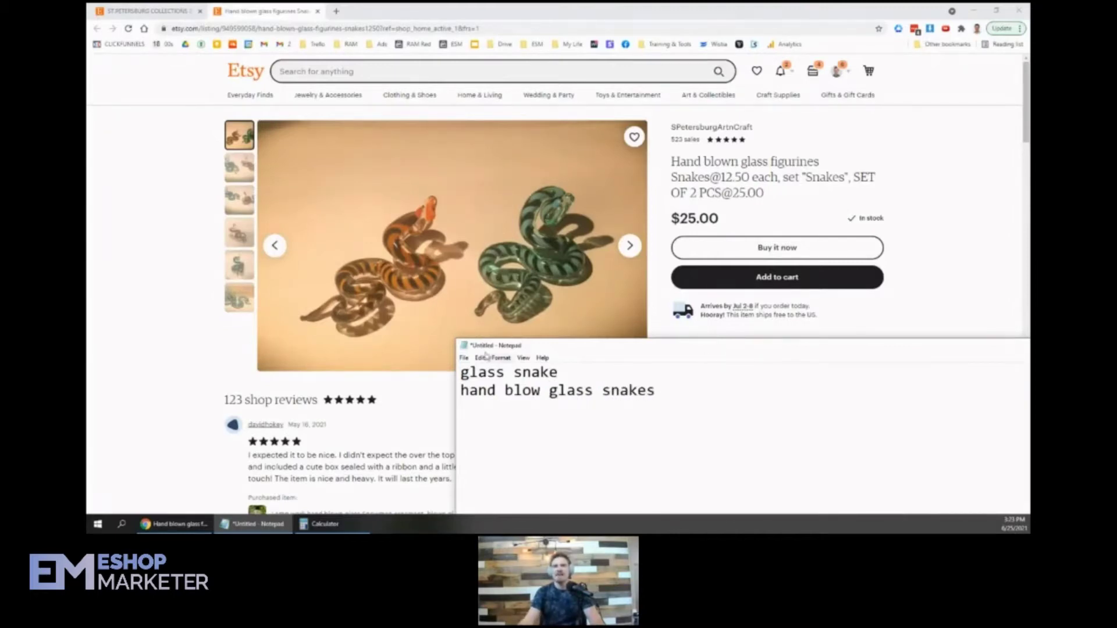
Look through the snakes listing's product photos to judge their quality and consistency.
left_click(239, 200)
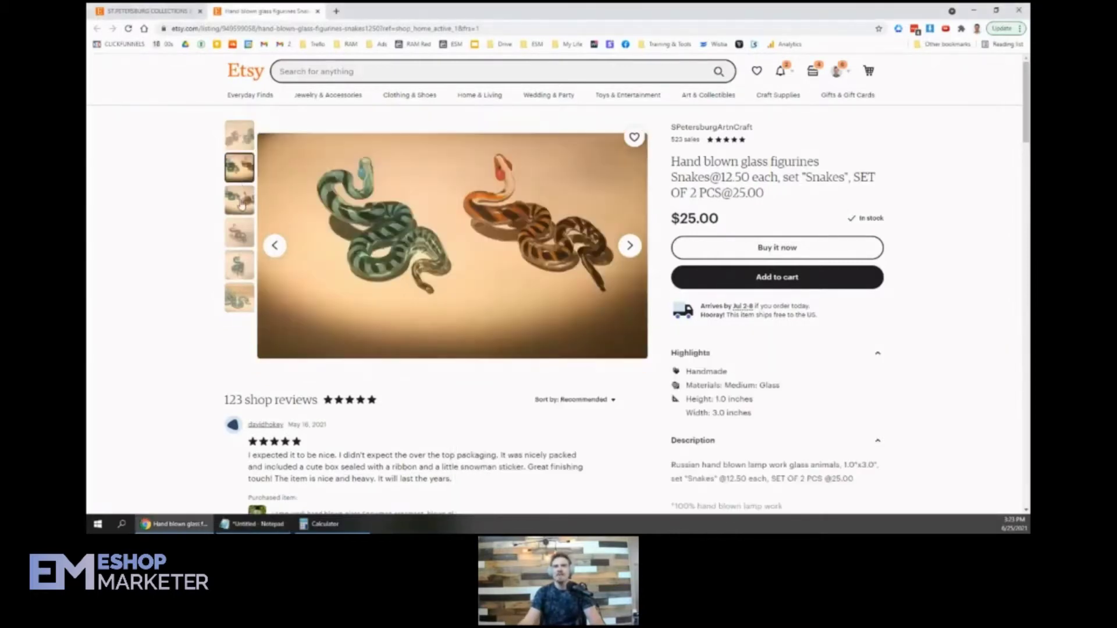
left_click(238, 232)
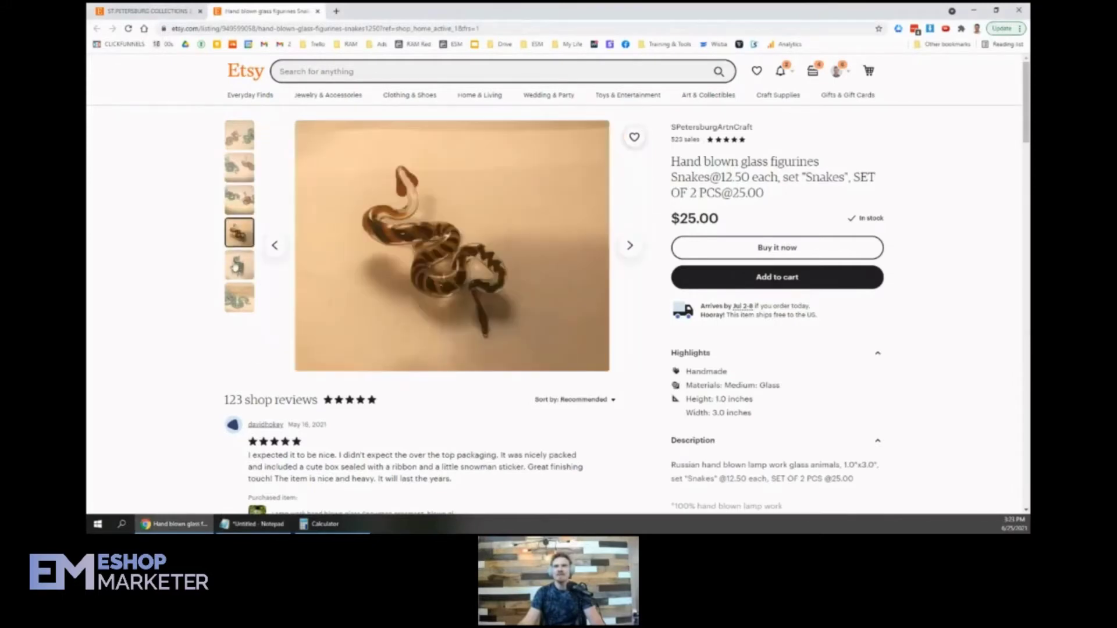
left_click(236, 267)
left_click(238, 296)
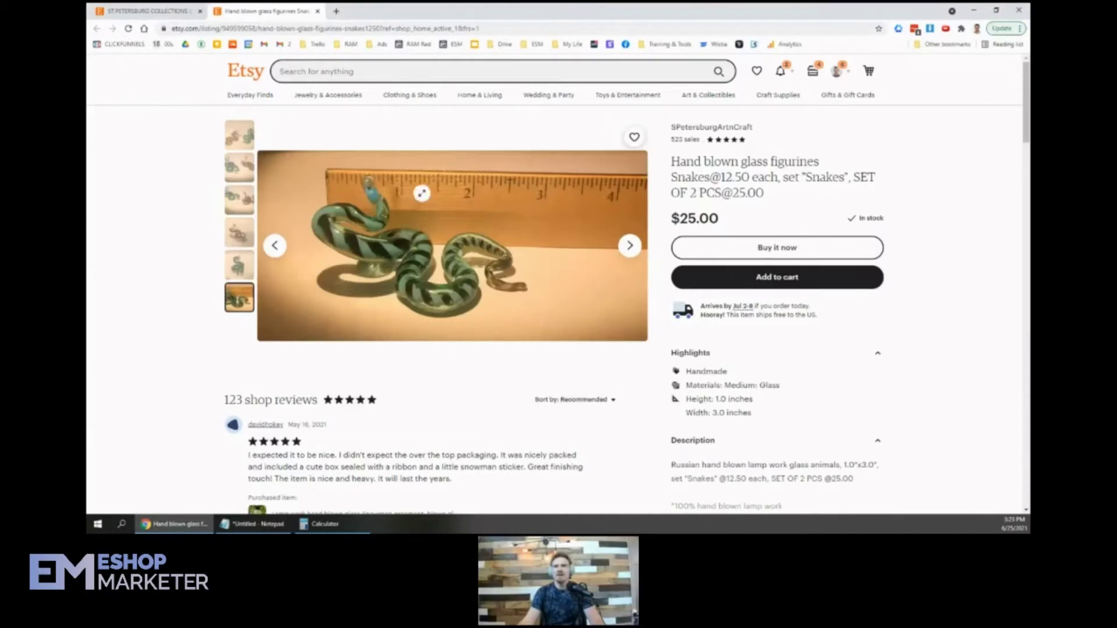
left_click(238, 142)
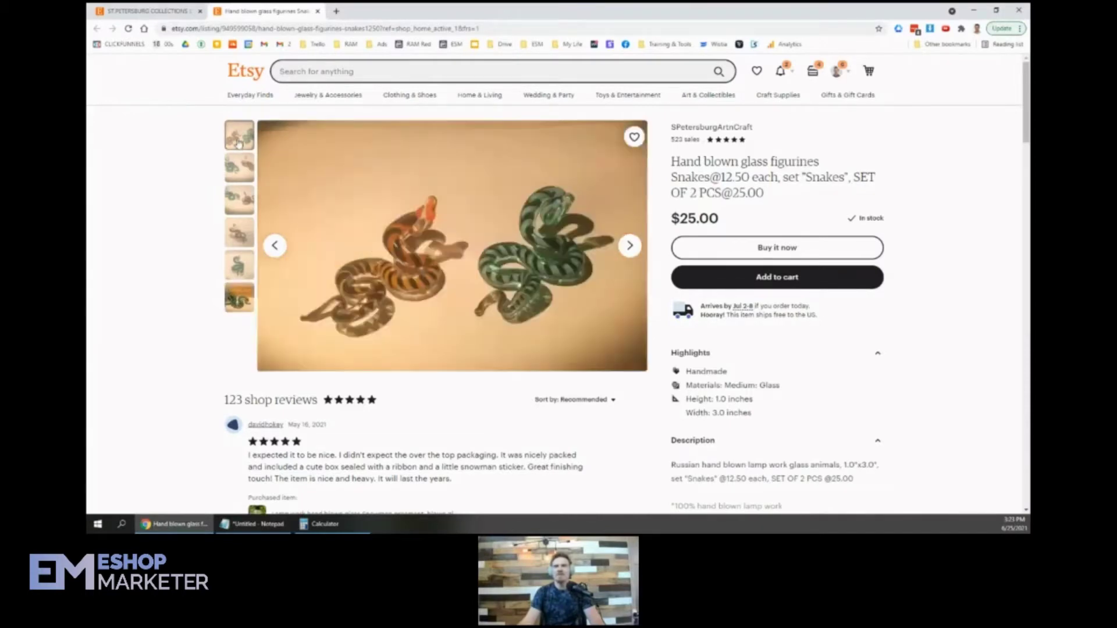
left_click(238, 167)
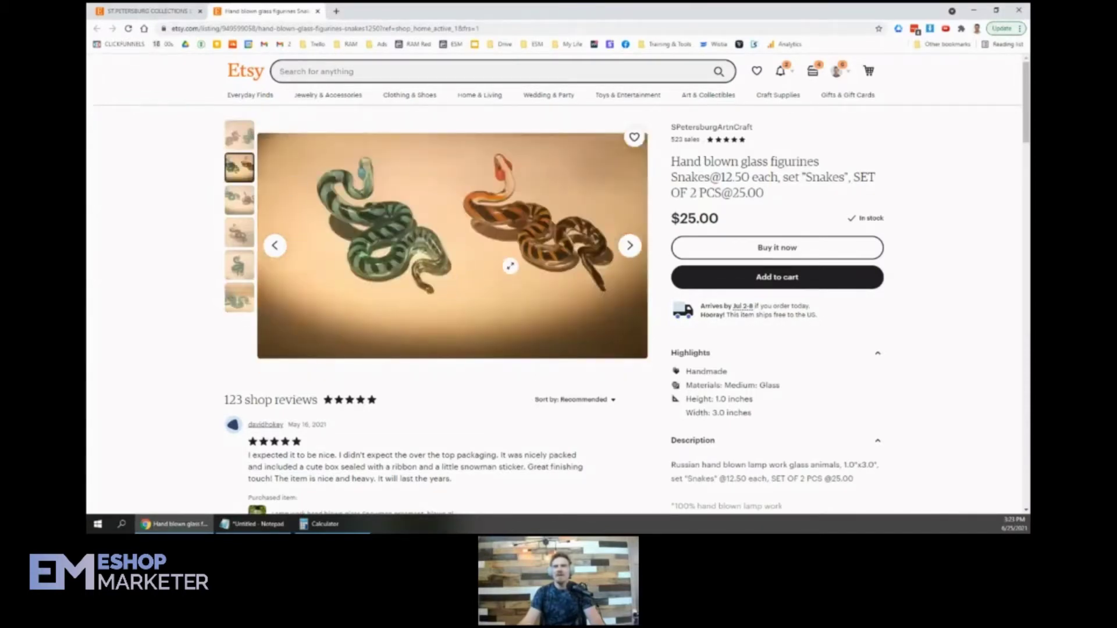
left_click(239, 199)
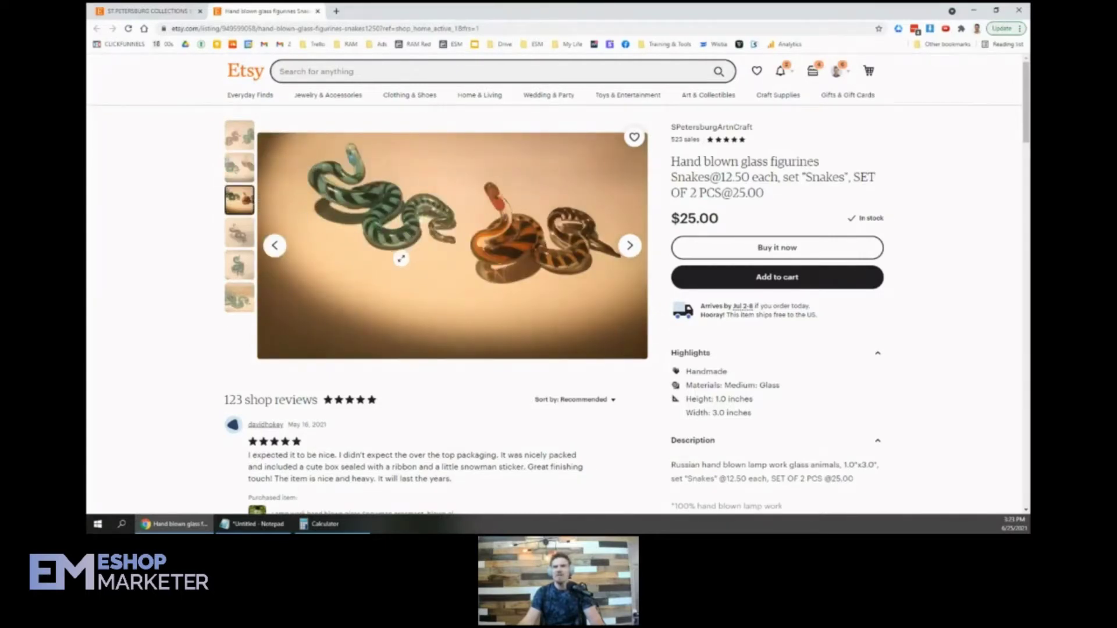
Enlarge the snakes listing's photos, compare the single-snake shot with the main photo, and close the enlarged view.
left_click(401, 259)
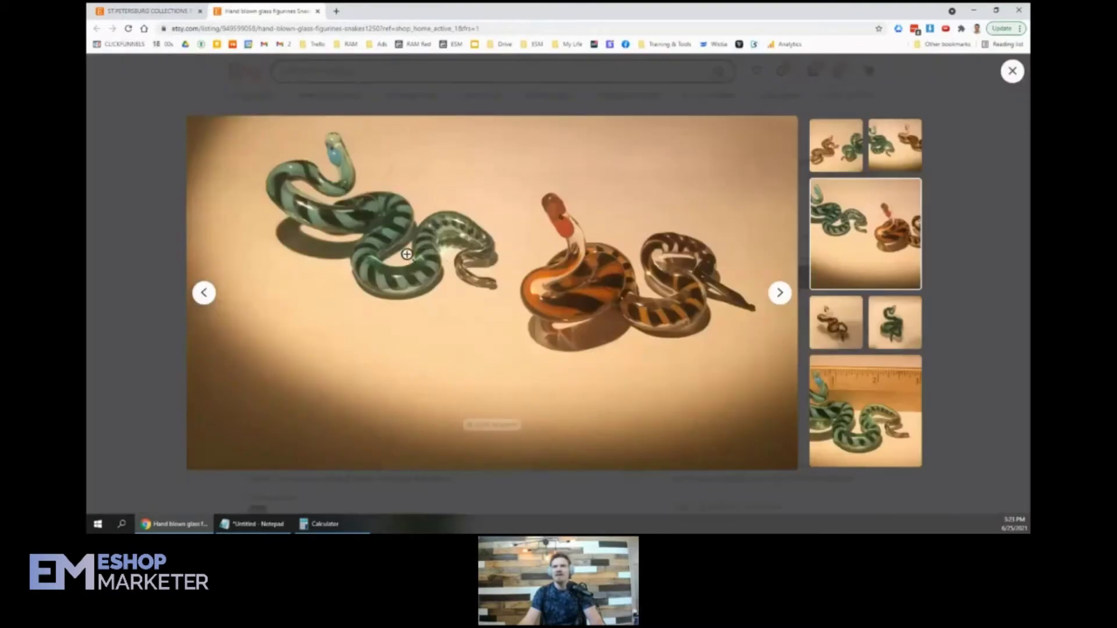
left_click(792, 303)
left_click(786, 296)
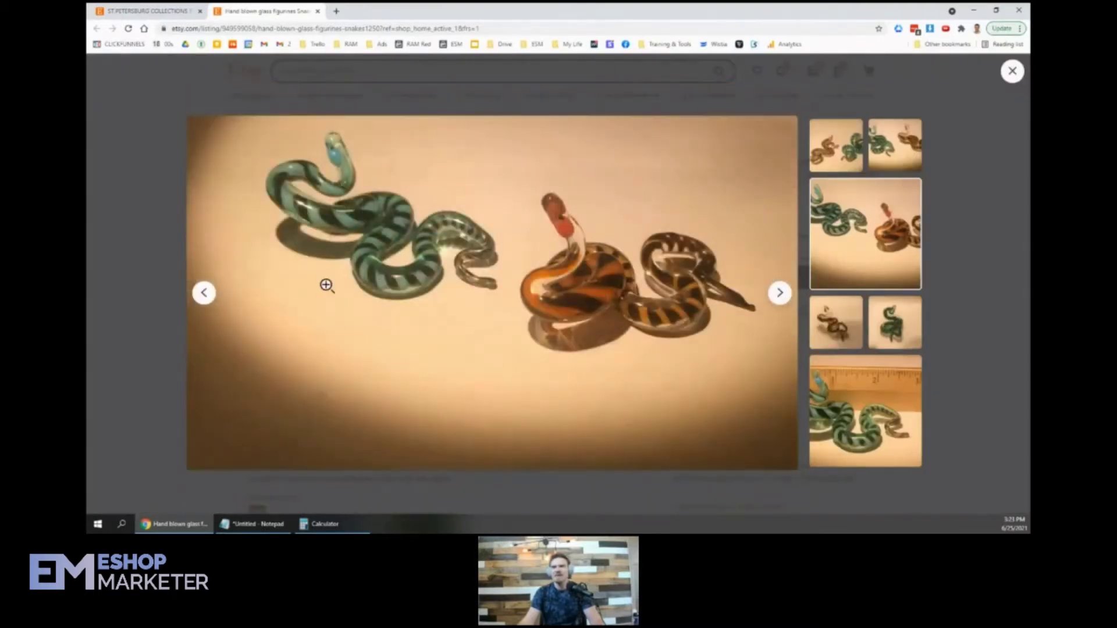
left_click(780, 292)
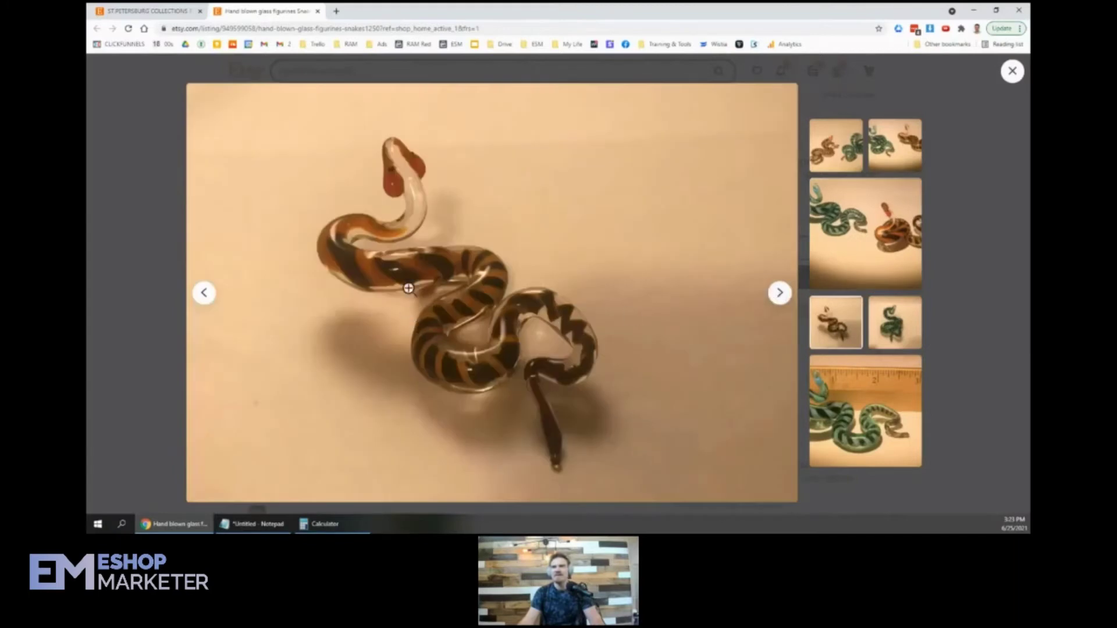
left_click(842, 147)
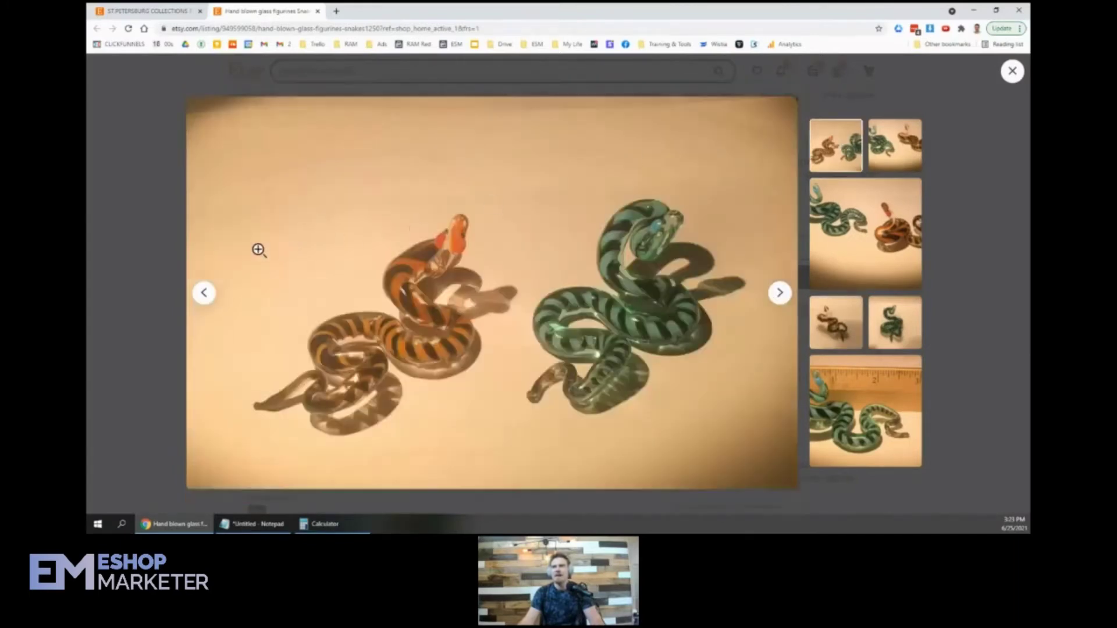
left_click(146, 235)
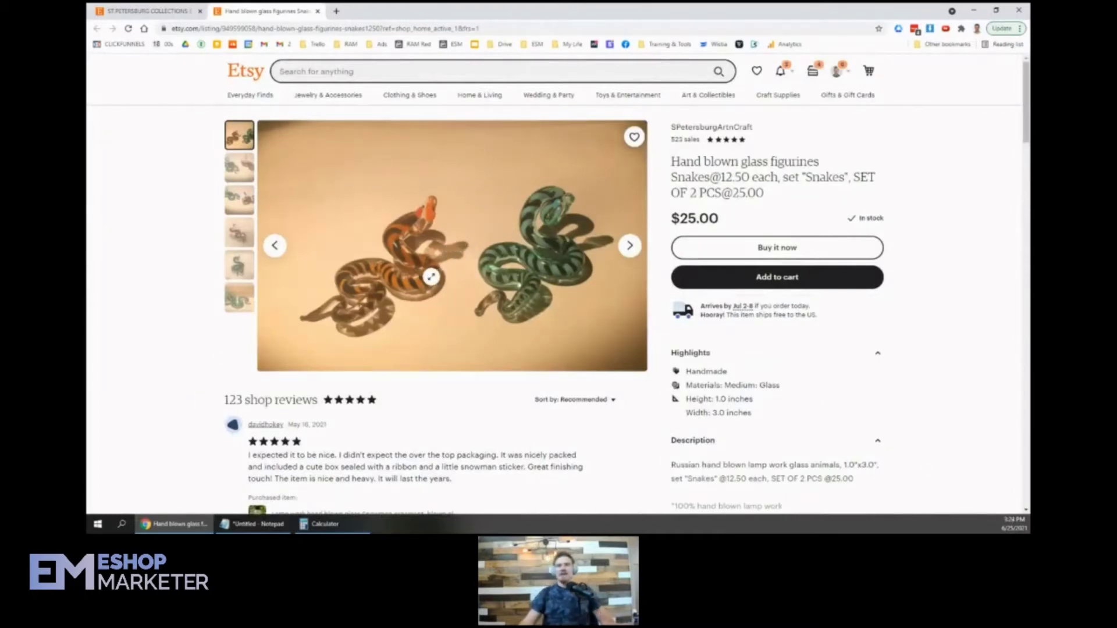
View the first two snake photos enlarged again and check the keyword notes in Notepad.
left_click(480, 252)
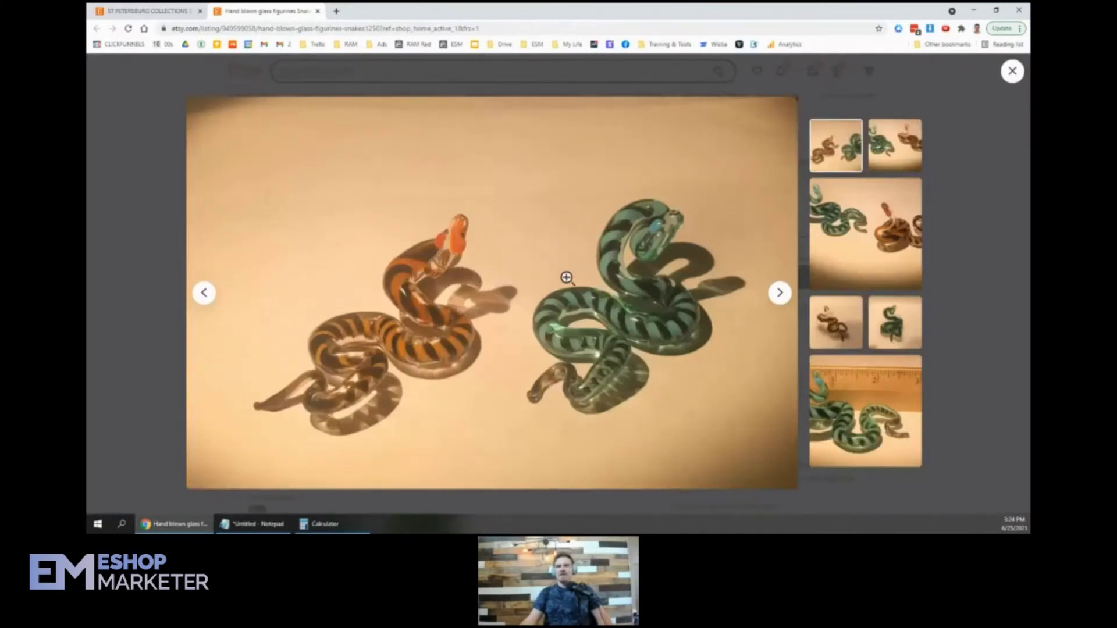
left_click(891, 153)
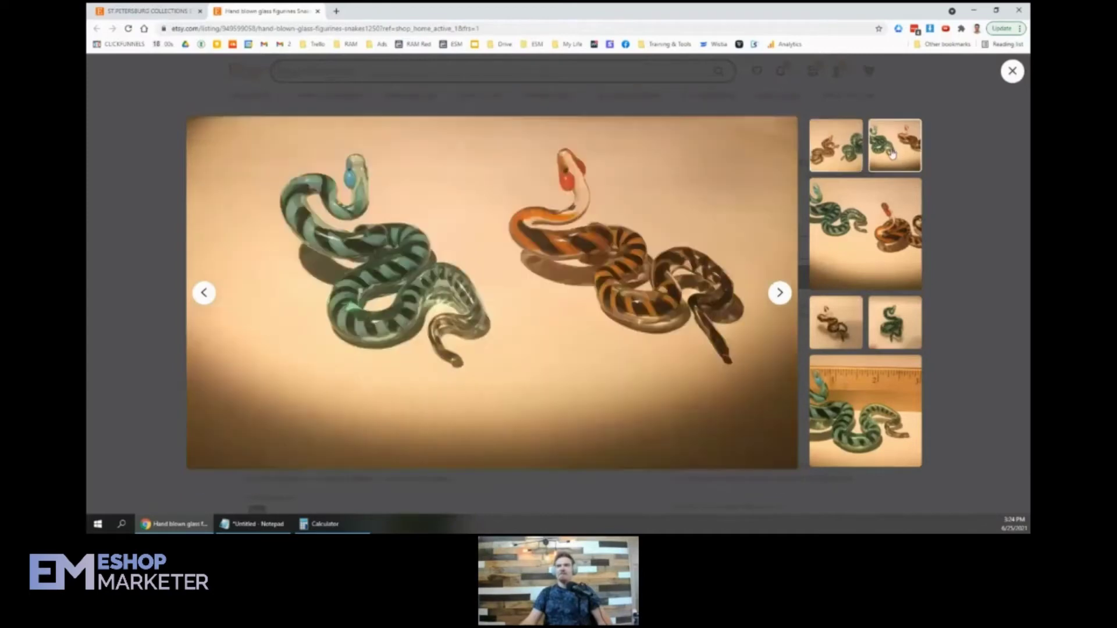
left_click(956, 158)
left_click(256, 523)
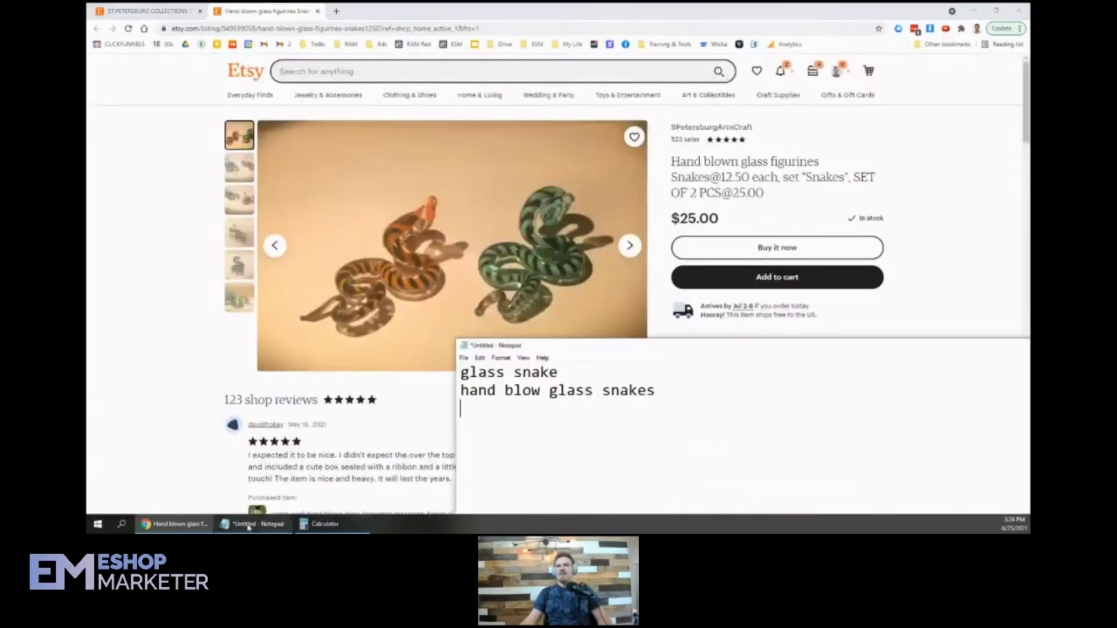
left_click(724, 156)
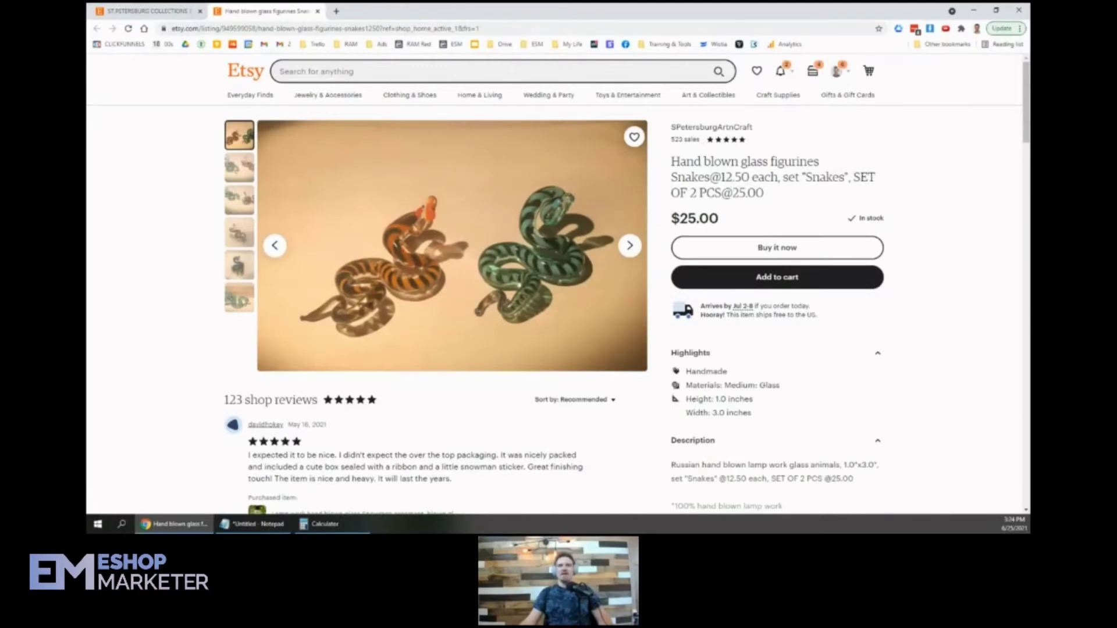
Return to the shop page and open the hand blown glass "Reptiles" set listing in a separate tab.
left_click(124, 11)
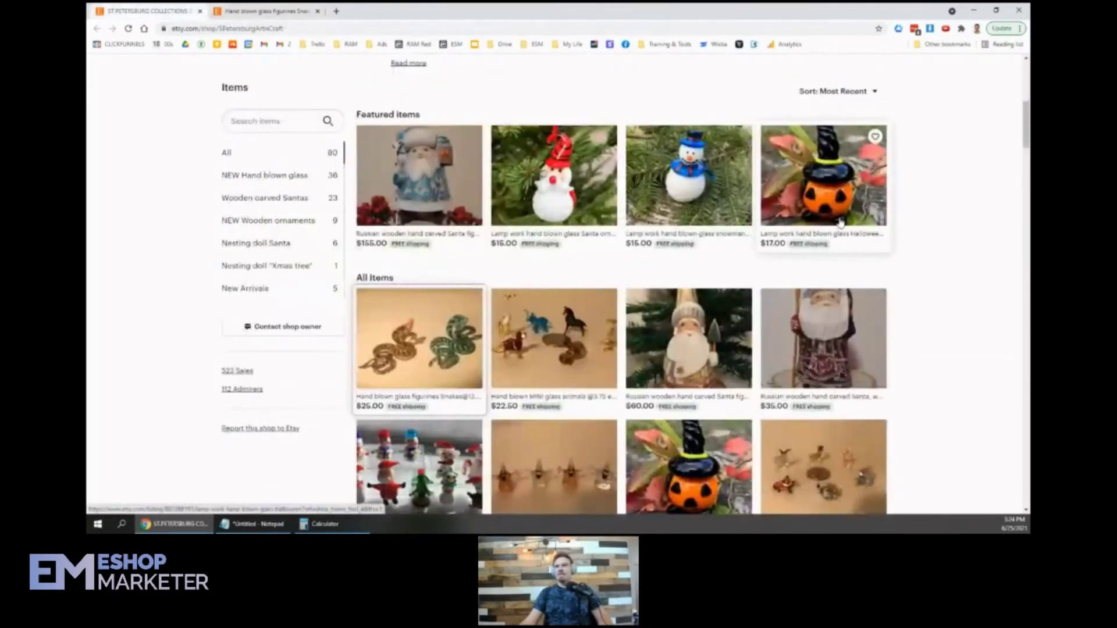
scroll(837, 223, "down", 3)
scroll(837, 223, "down", 5)
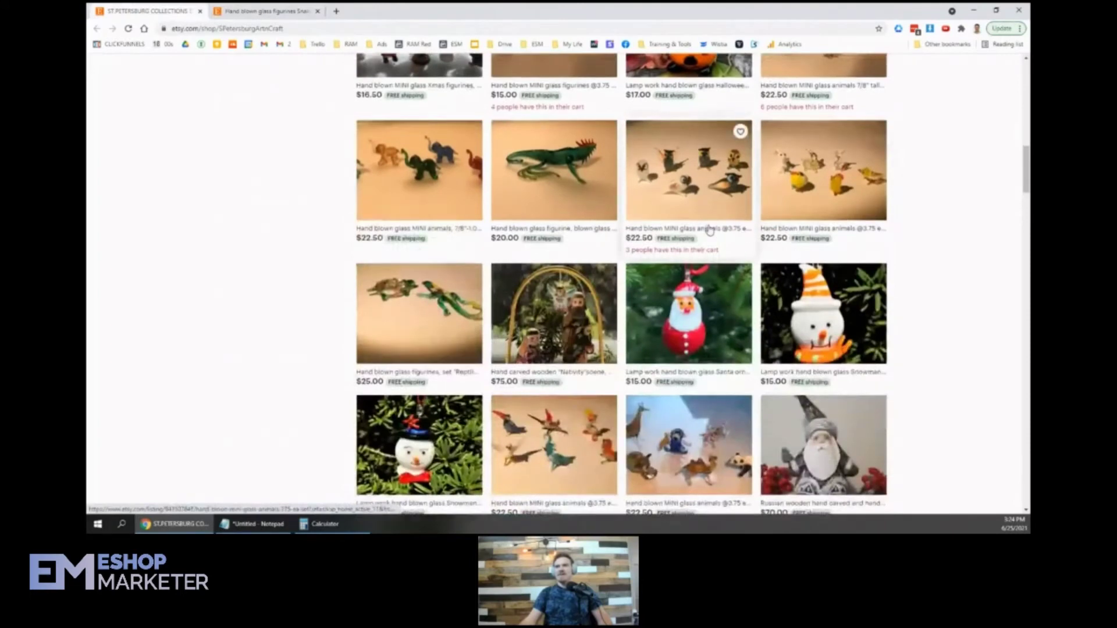
scroll(614, 201, "down", 3)
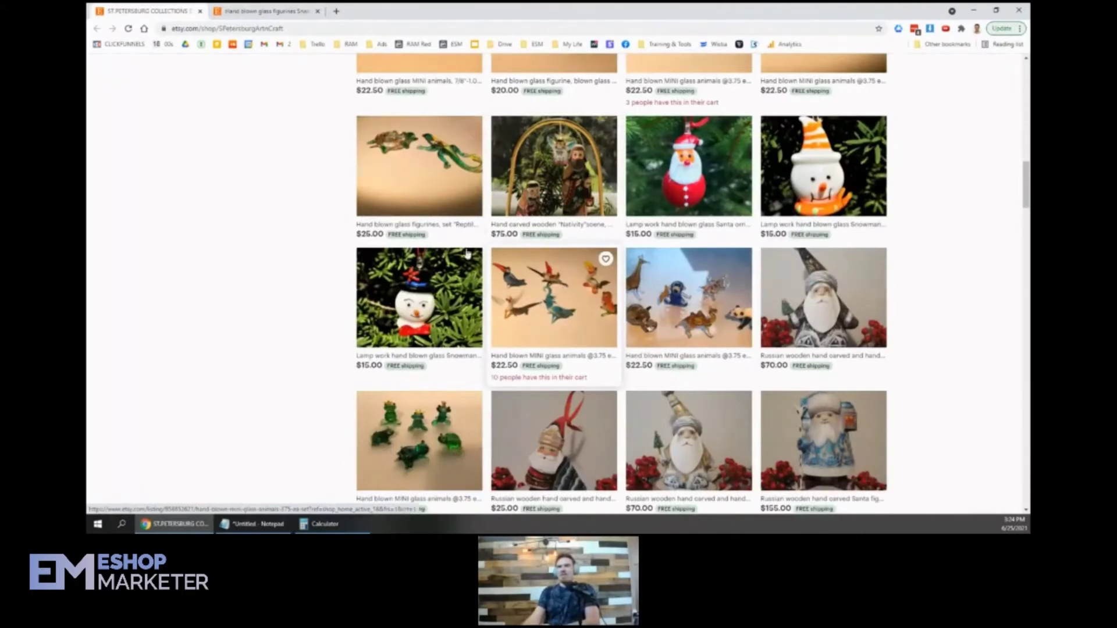
middle_click(400, 170)
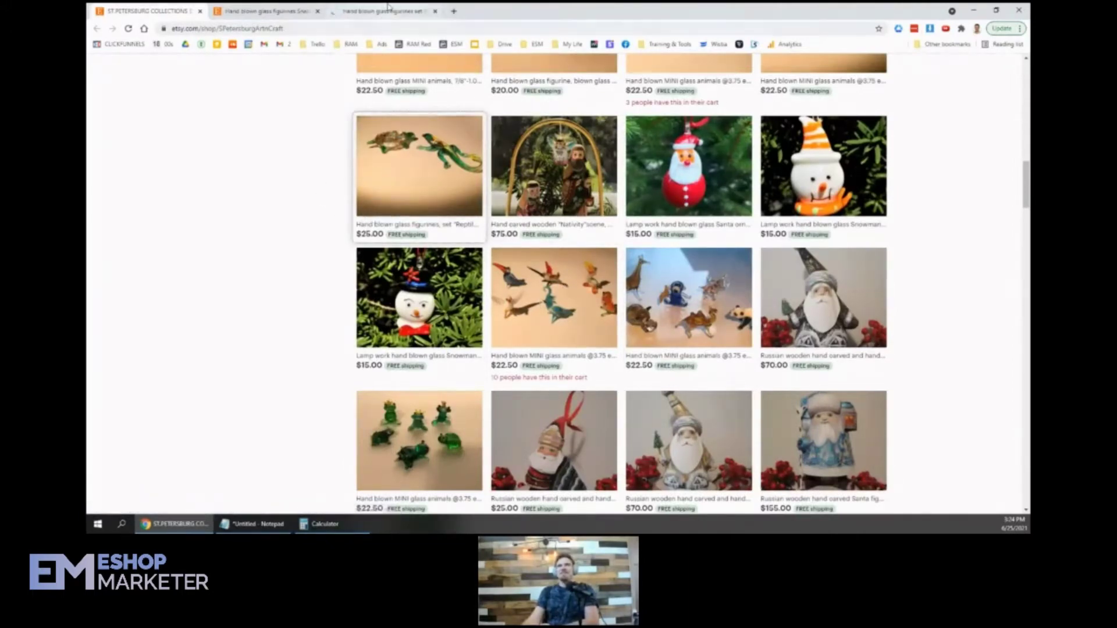
left_click(381, 11)
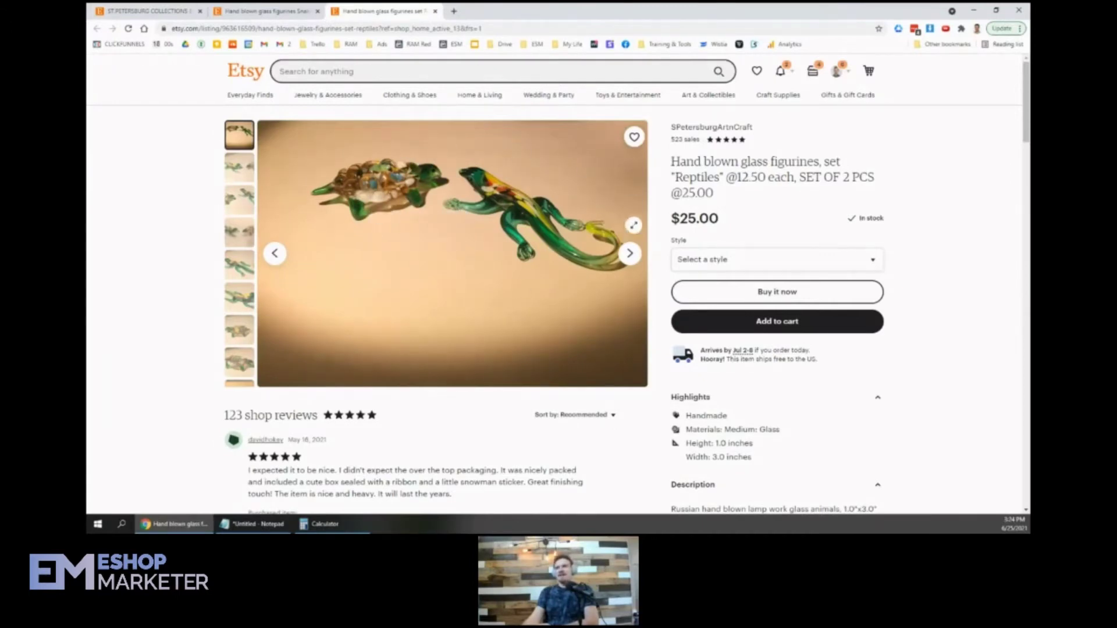
Switch to Notepad and add the keywords "reptile glass art", "glass figurines", "glass art" and "blown glass art" on separate lines below the snake keywords.
left_click(262, 527)
key("Return")
type("r")
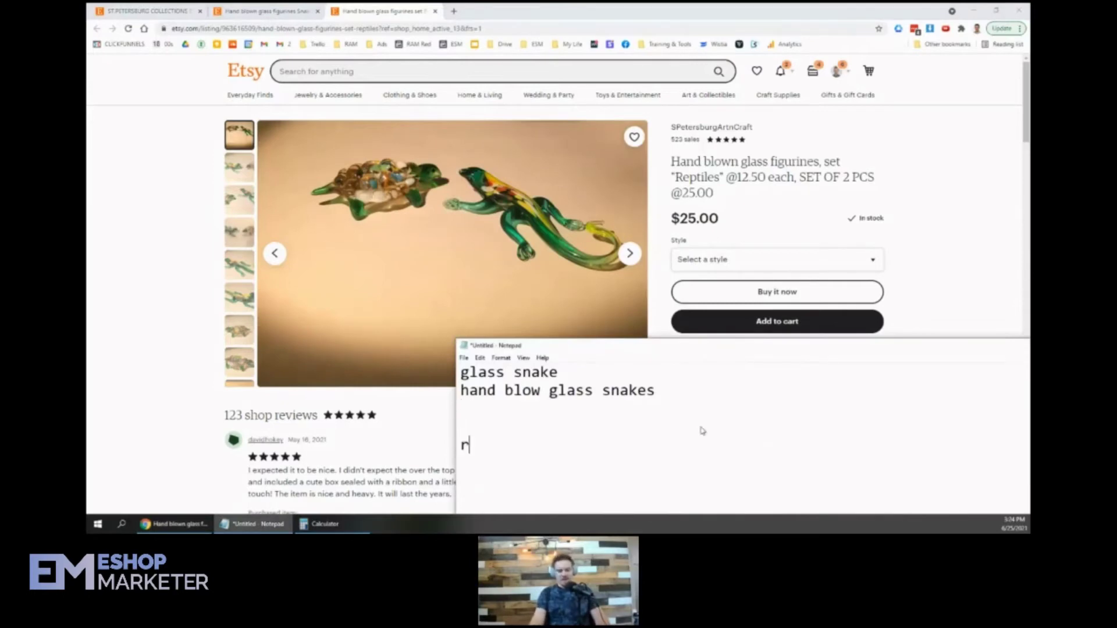
type("eptile glass a")
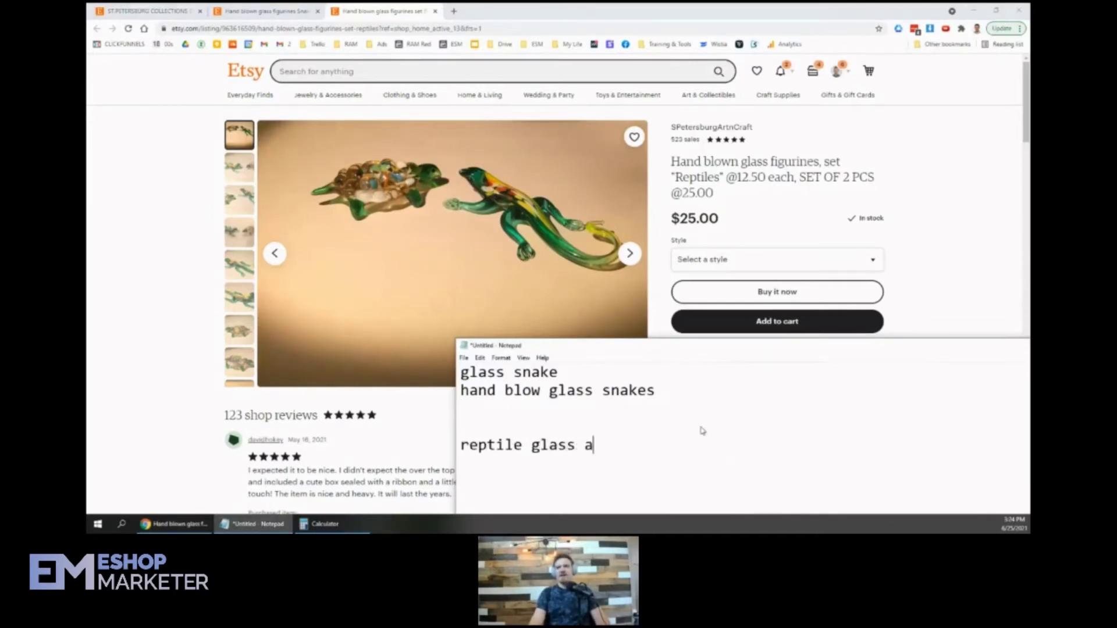
type("rt")
key("Return")
type("glass figurines")
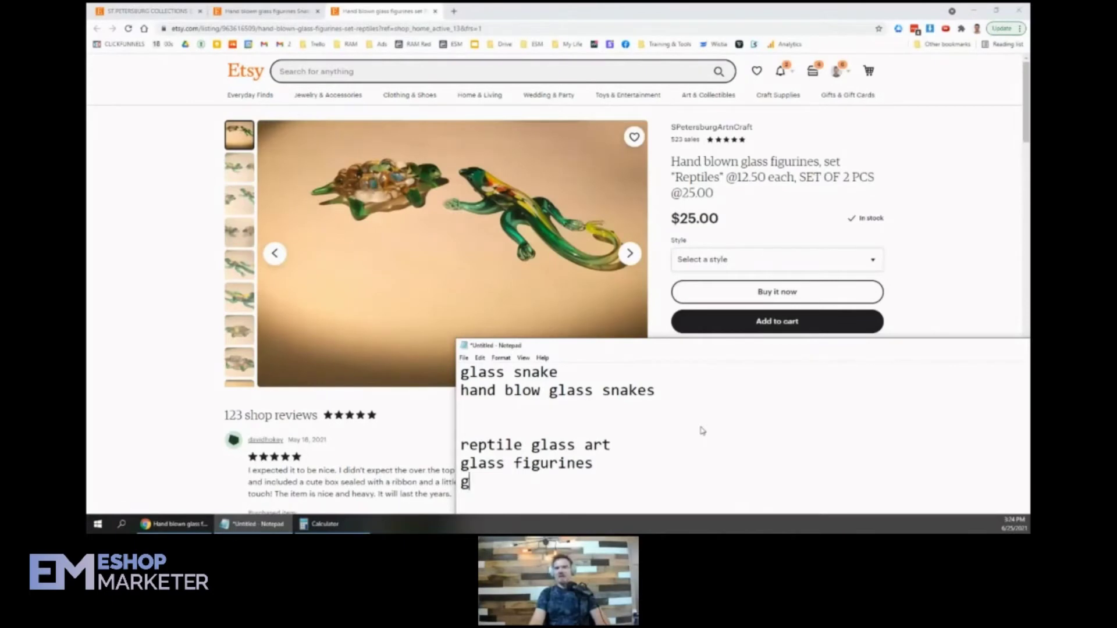
type("lass art ")
type("blow")
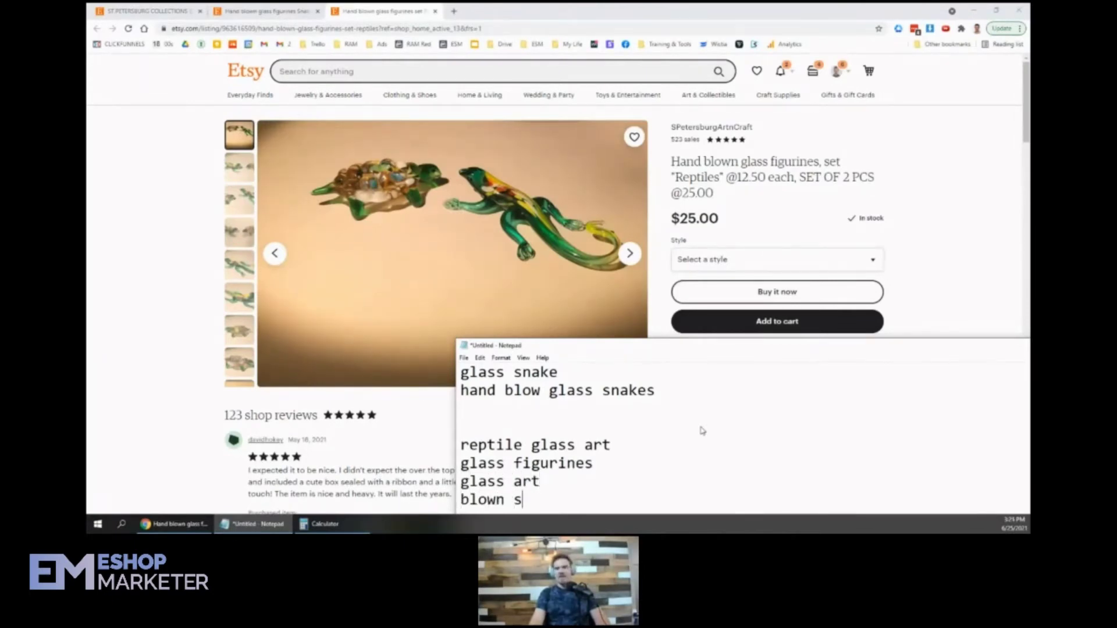
type("n glass art")
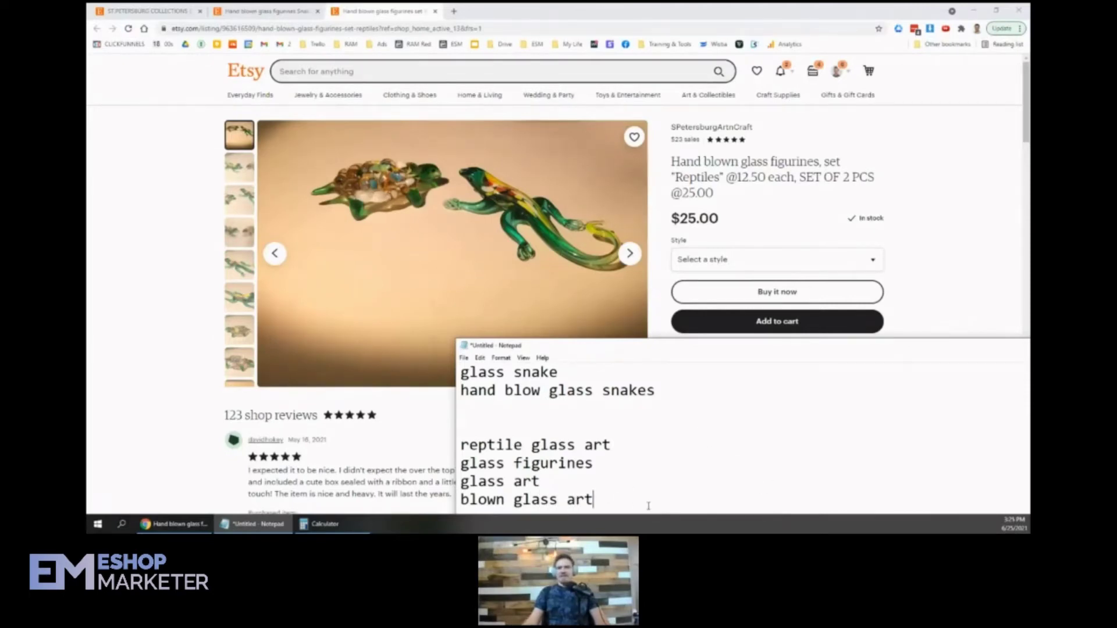
left_click_drag(648, 506, 459, 445)
left_click(642, 446)
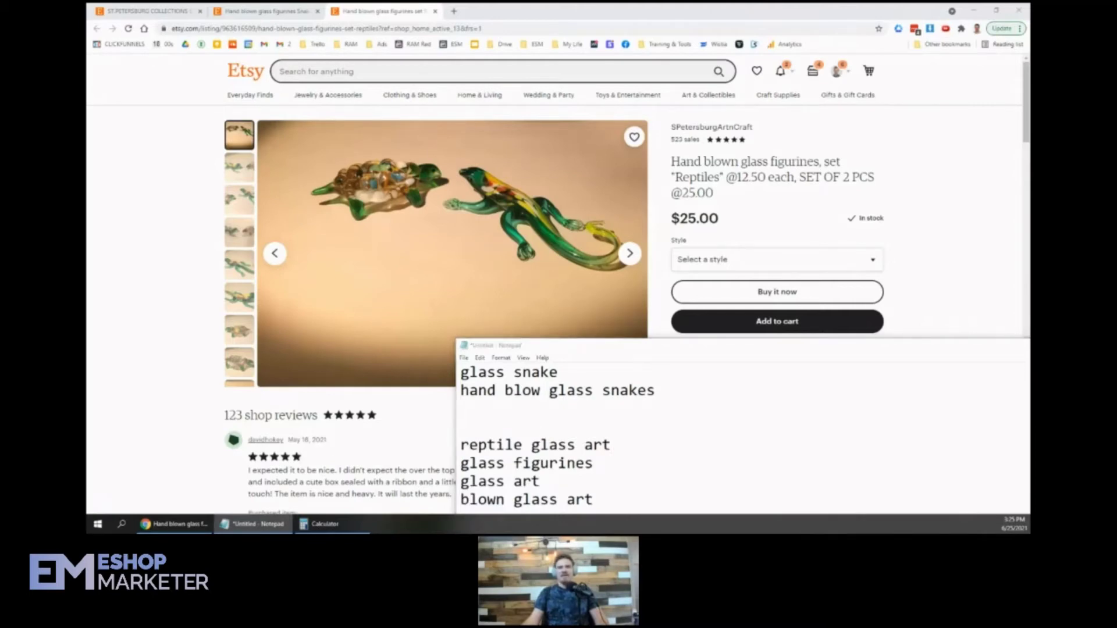
Return to the reptiles listing, compare its product photos, and examine the pricing and set-size wording in its title.
left_click(203, 249)
left_click(235, 178)
left_click(231, 199)
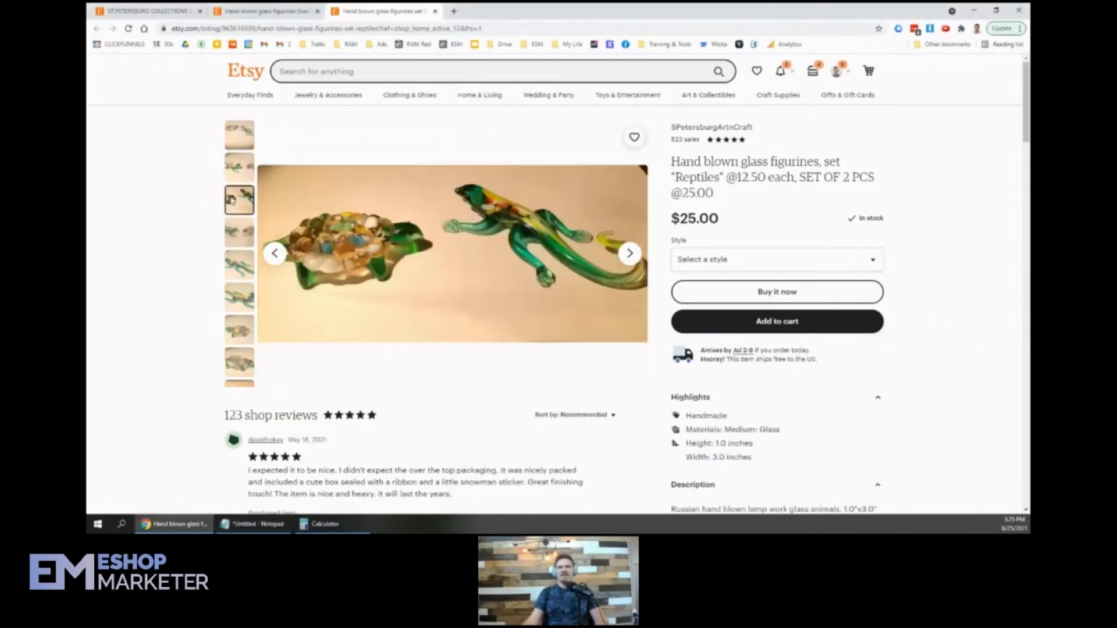
left_click_drag(726, 177, 853, 203)
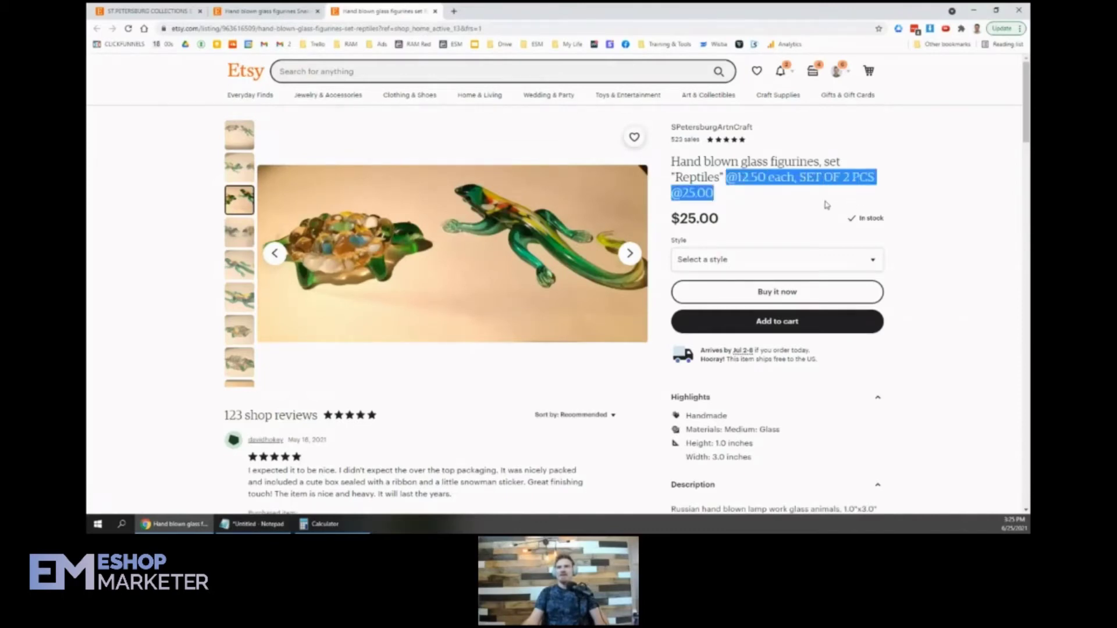
left_click(823, 197)
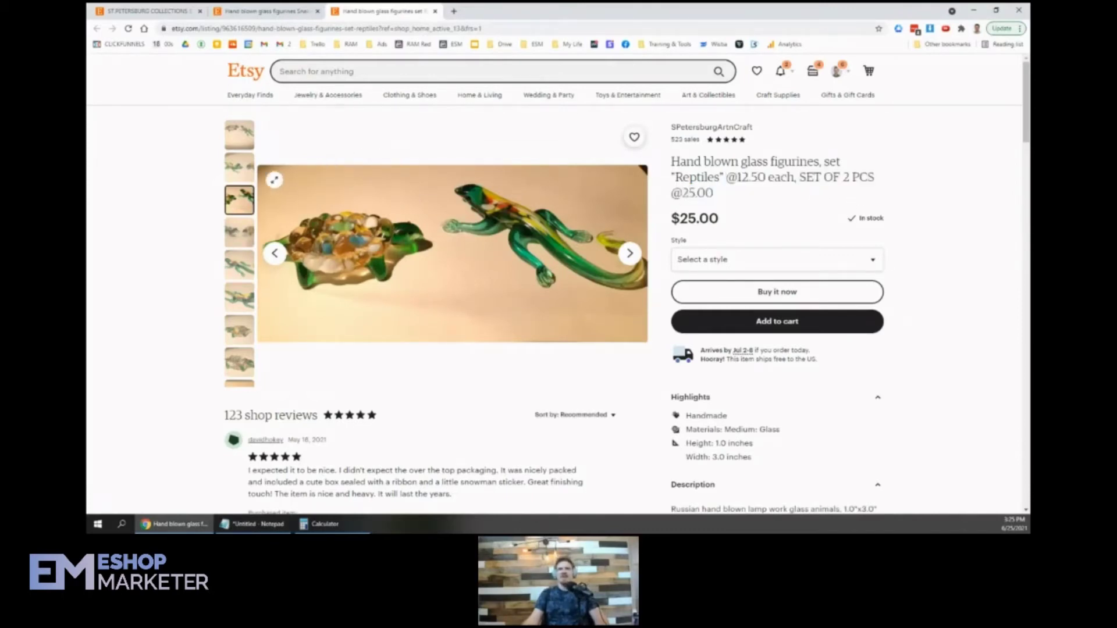
left_click(245, 232)
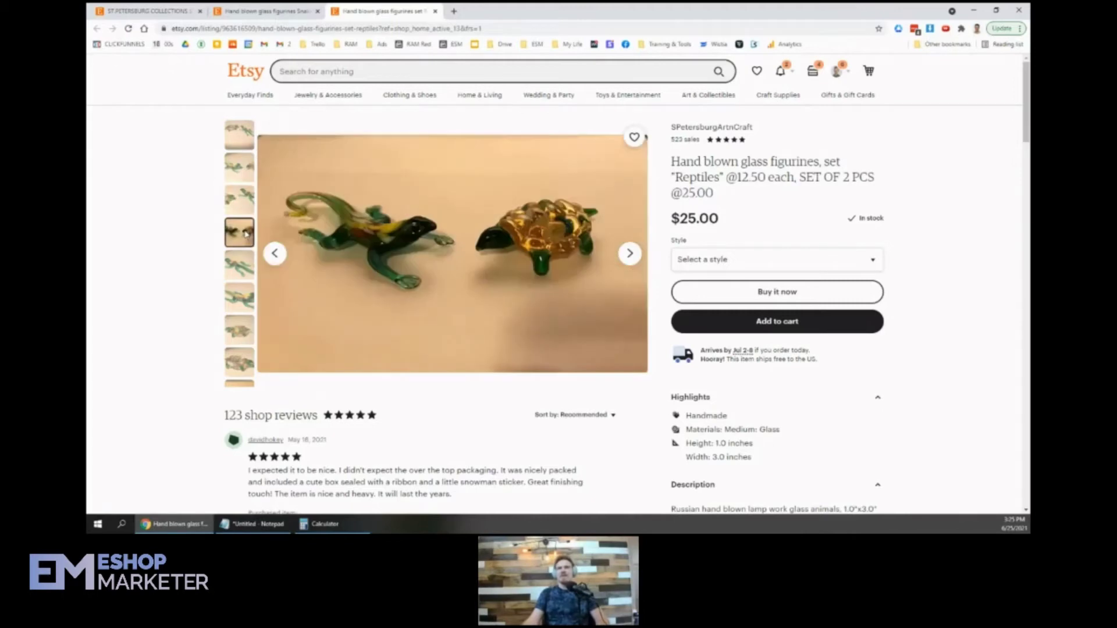
left_click(240, 200)
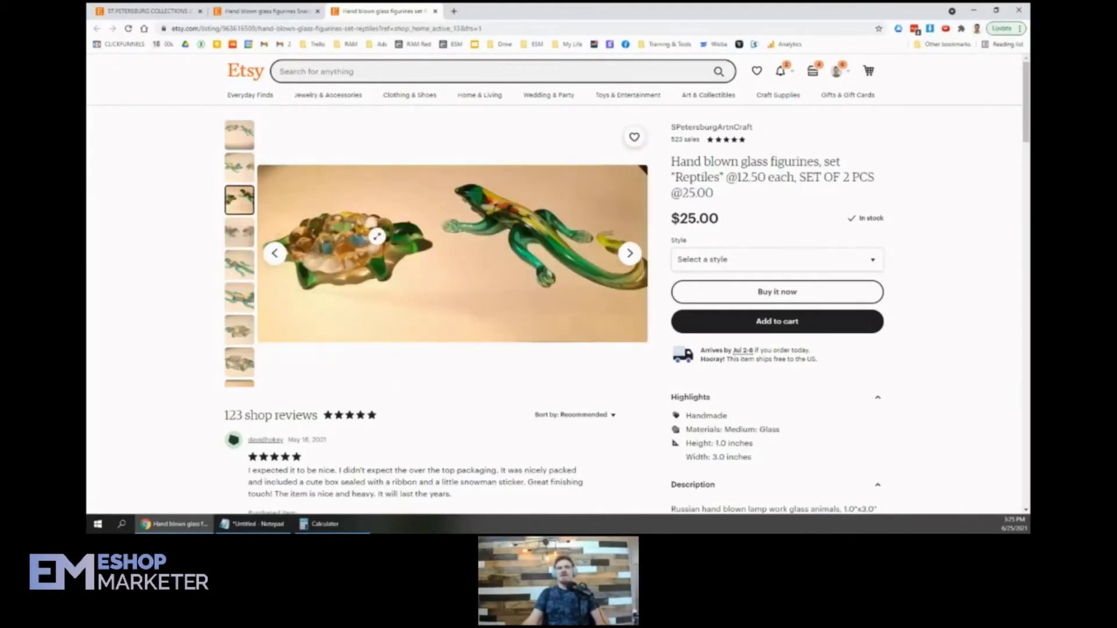
left_click(242, 265)
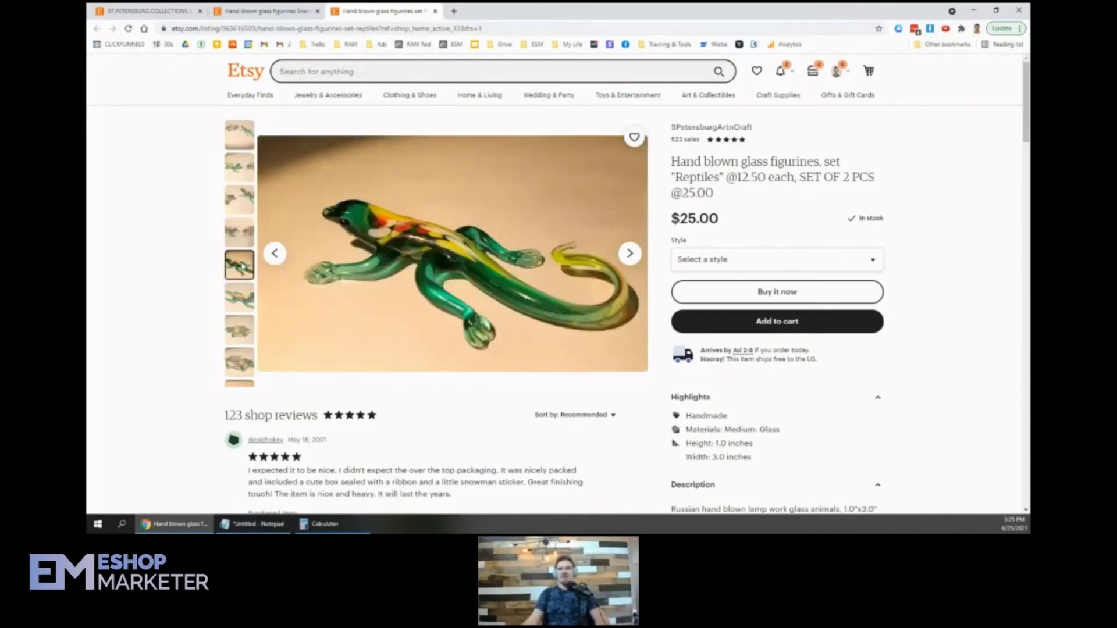
Try the lizard x 2 and mixed x 1 each styles on the reptiles listing, and finish with land turtle x 2 selected.
left_click(770, 263)
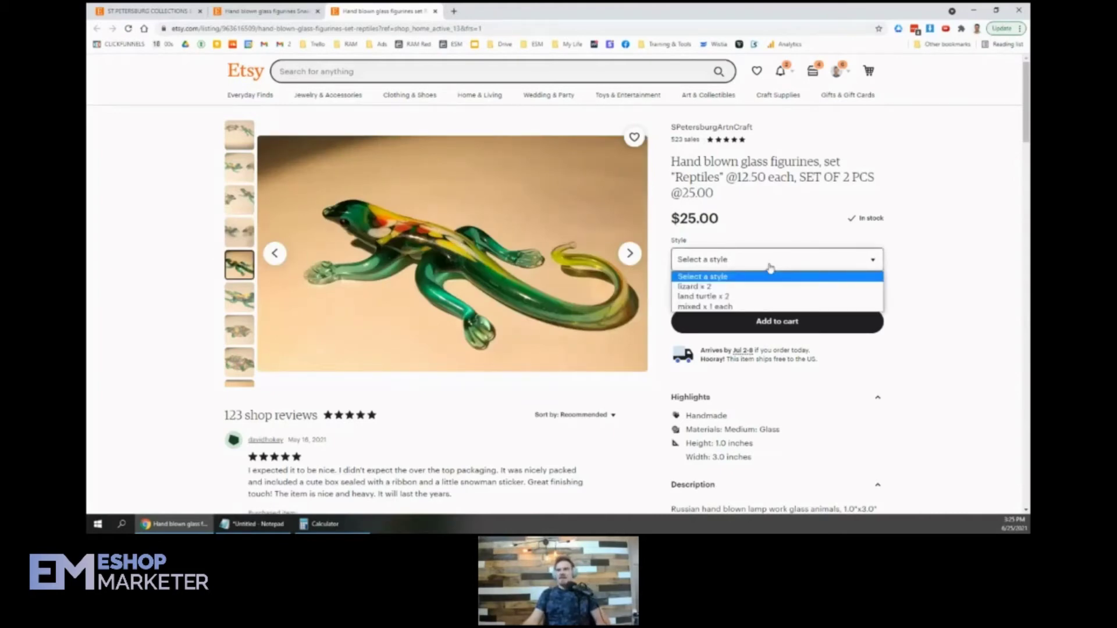
left_click(721, 286)
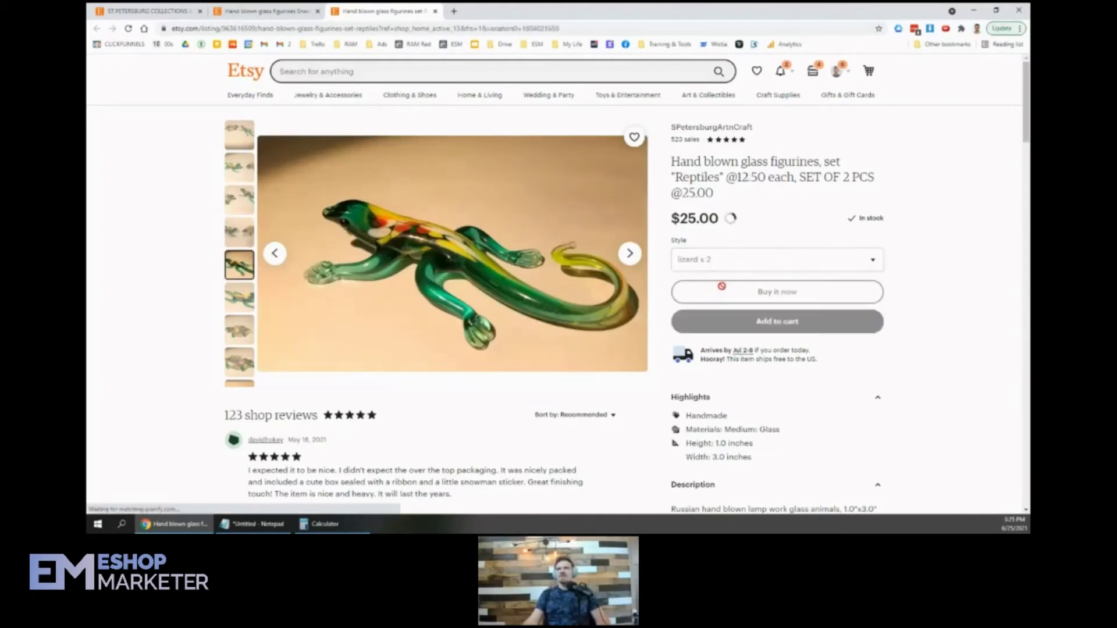
left_click(731, 262)
left_click(715, 306)
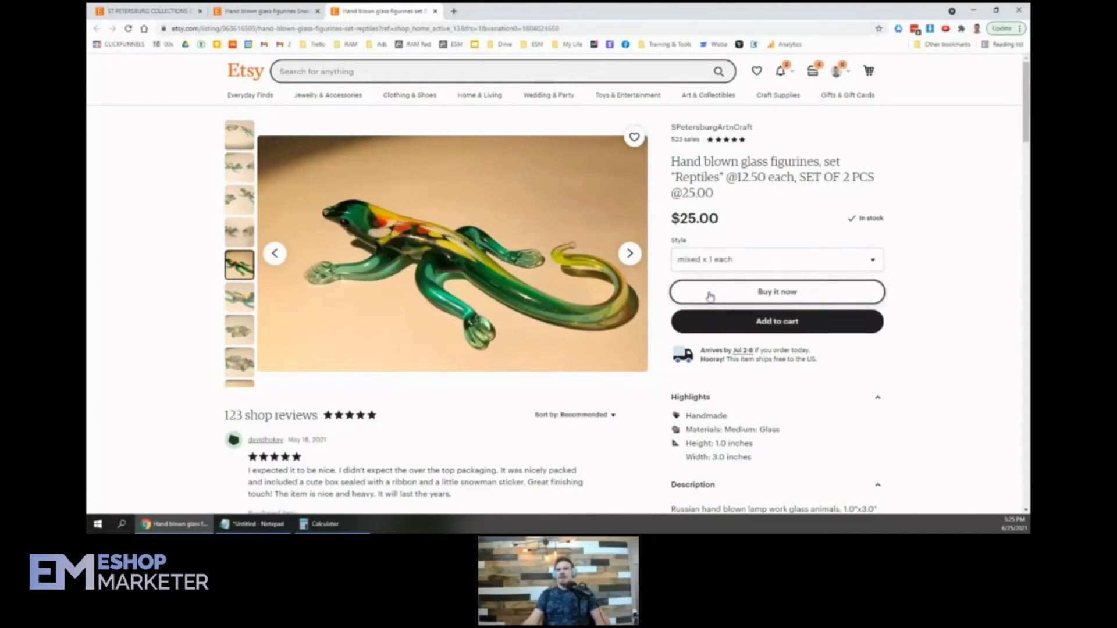
left_click(750, 260)
left_click(734, 298)
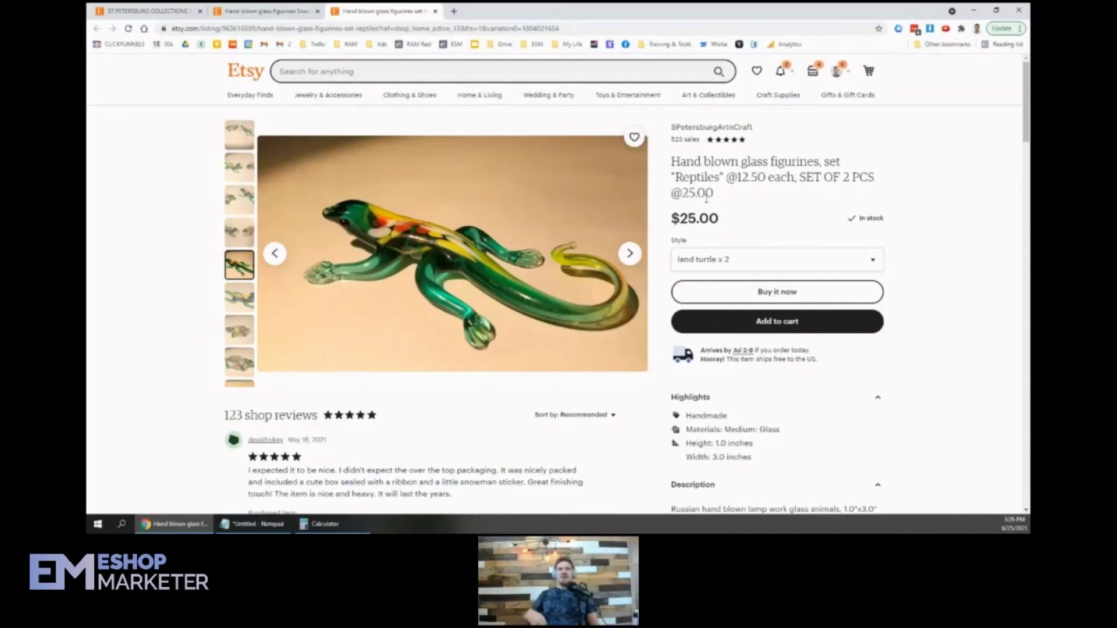
Return to the shop page and look through the rest of the items on its first page.
left_click(260, 8)
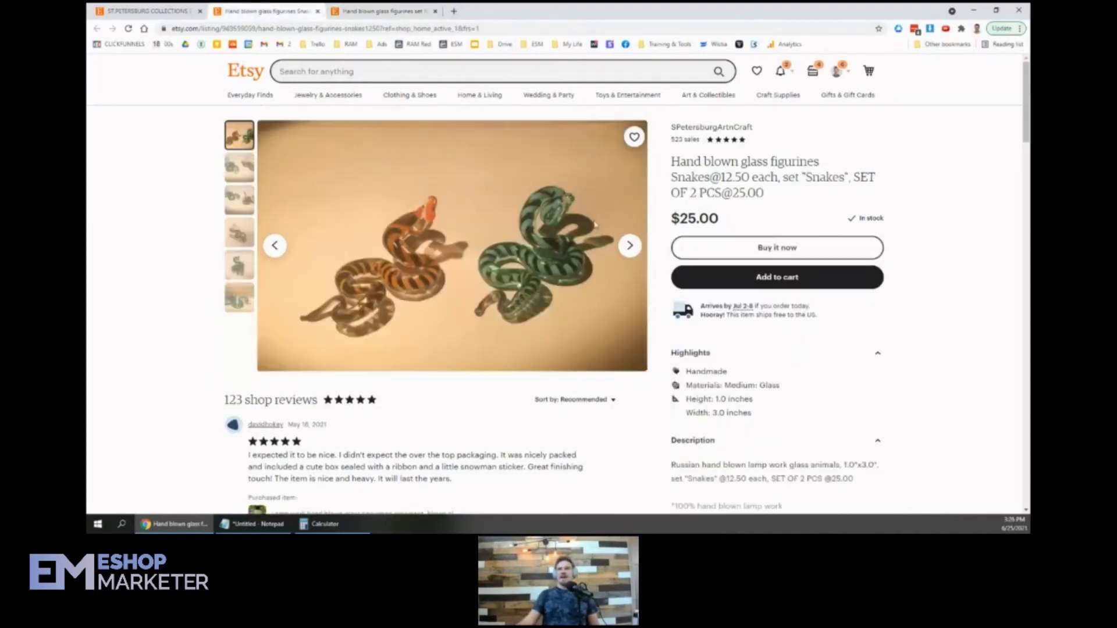
left_click(148, 10)
scroll(893, 365, "up", 14)
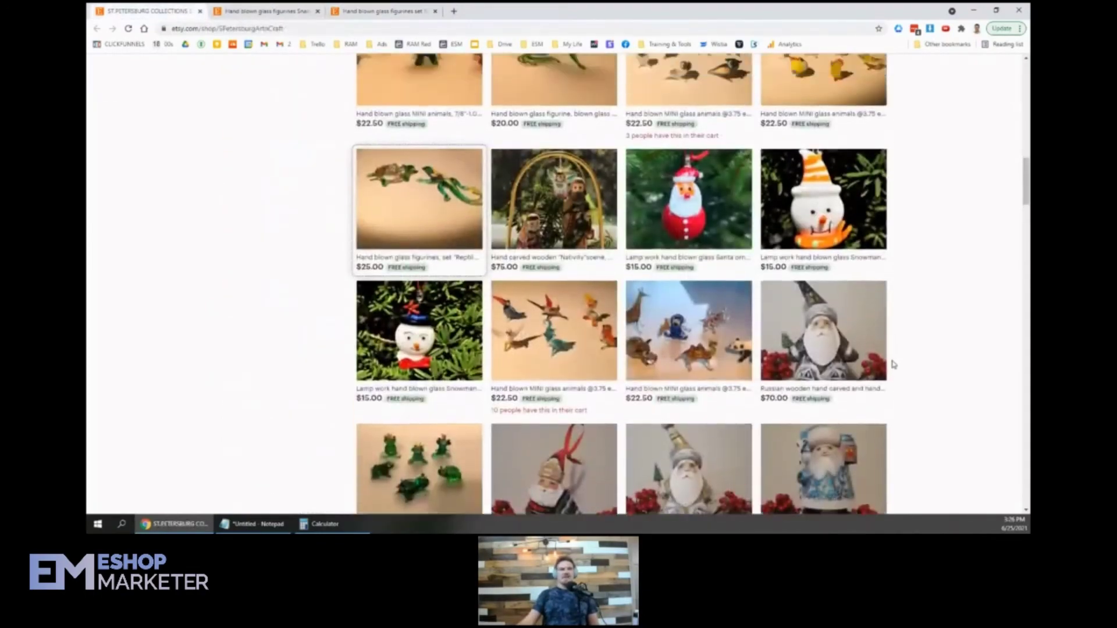
scroll(894, 365, "down", 15)
scroll(894, 365, "down", 4)
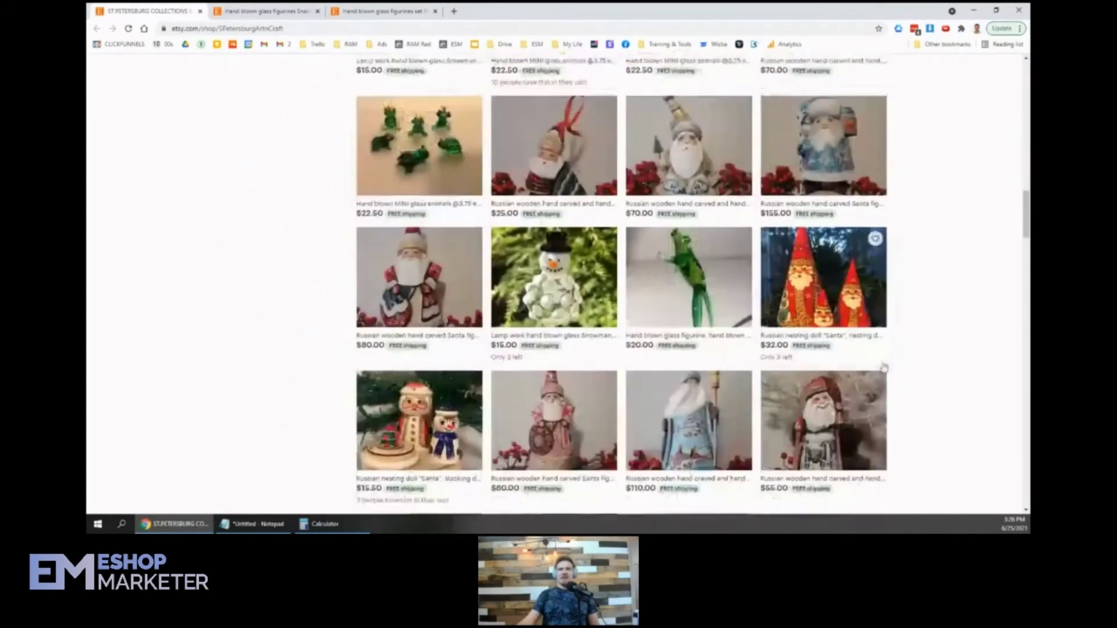
scroll(860, 349, "down", 4)
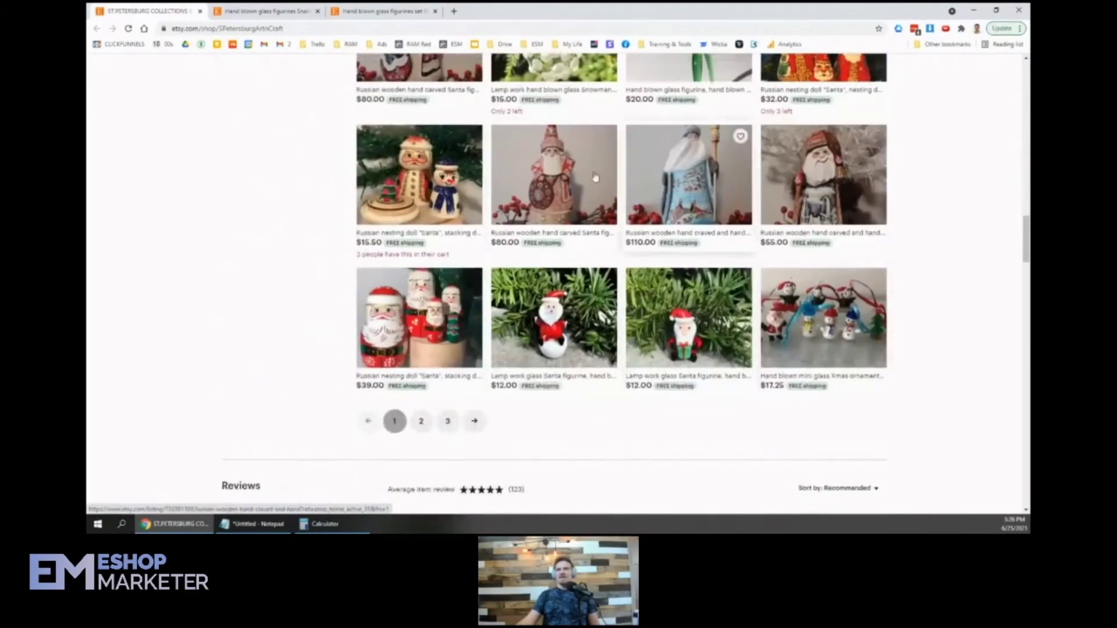
Browse page 2 of the shop's items and open the $20.00 Russian wooden Santa ornament listing in a separate tab.
left_click(421, 421)
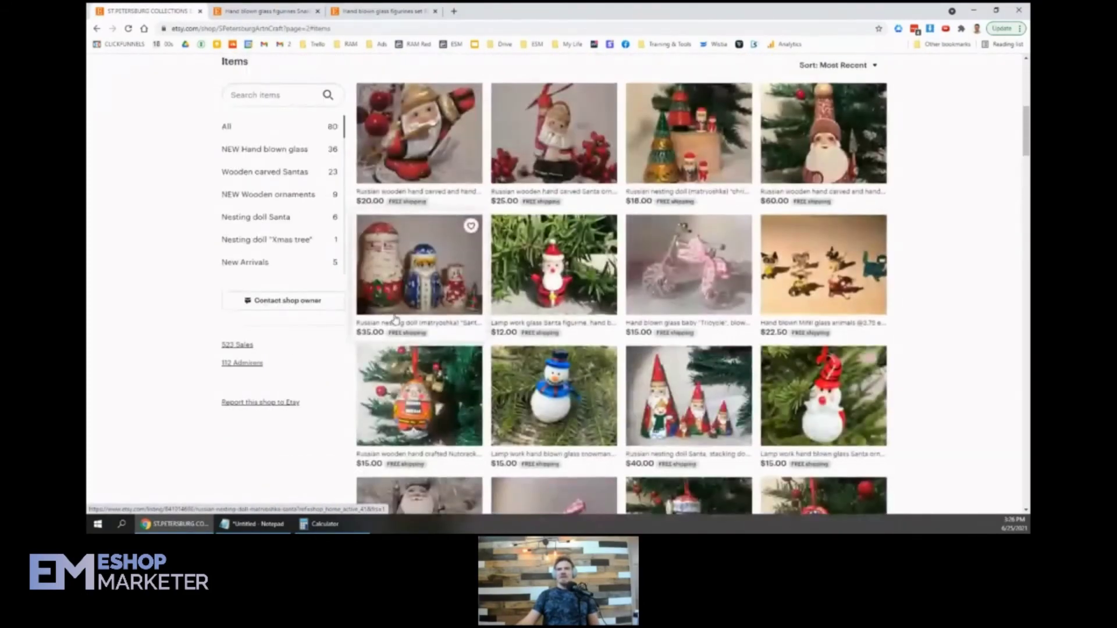
scroll(574, 368, "down", 7)
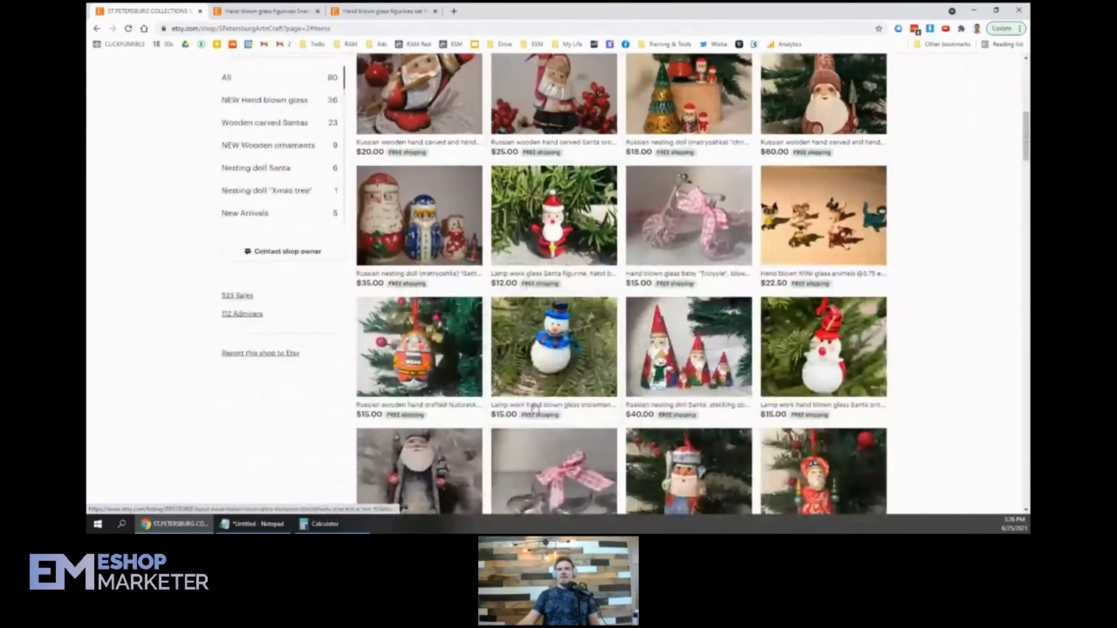
scroll(575, 368, "down", 2)
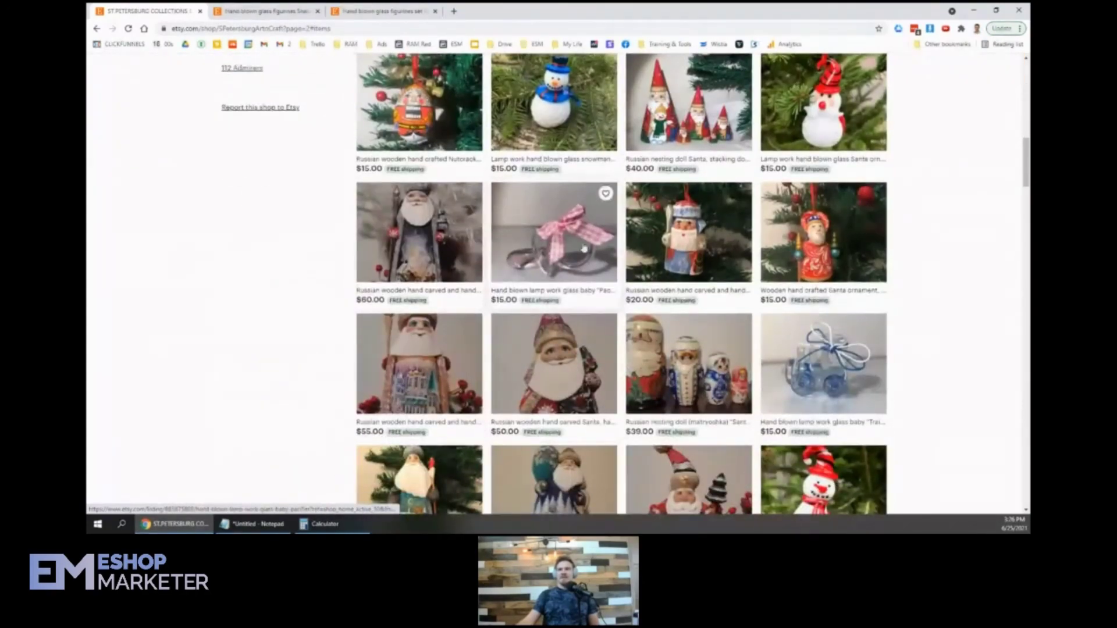
left_click(683, 254)
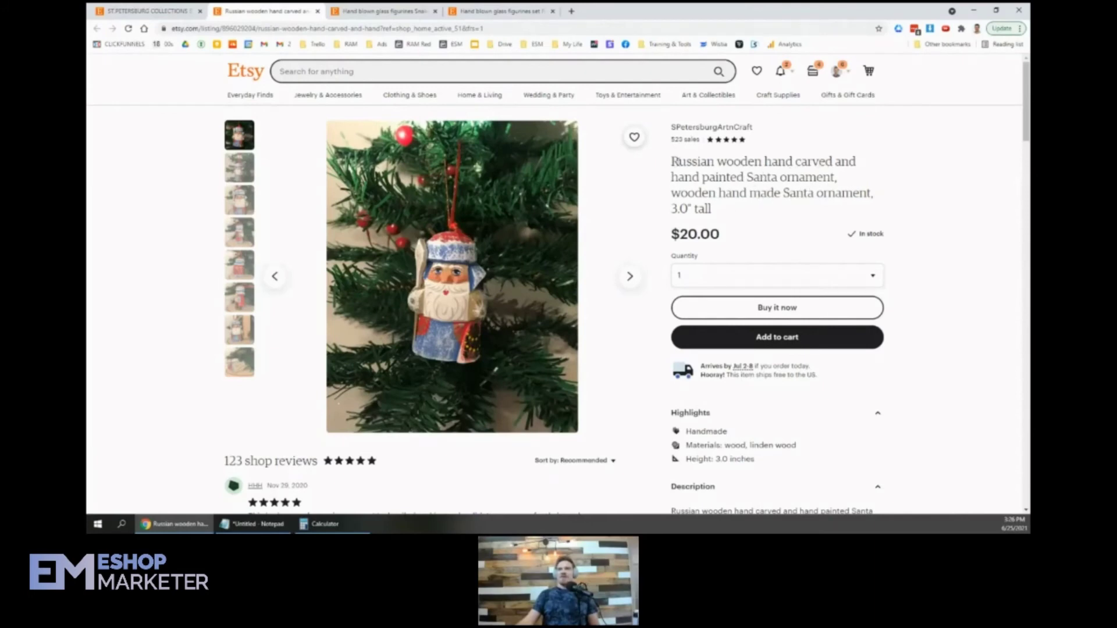
Examine the Santa ornament title phrase by phrase, highlighting the Russian wooden hand carved, hand painted and wooden hand made wording.
left_click_drag(672, 161, 824, 163)
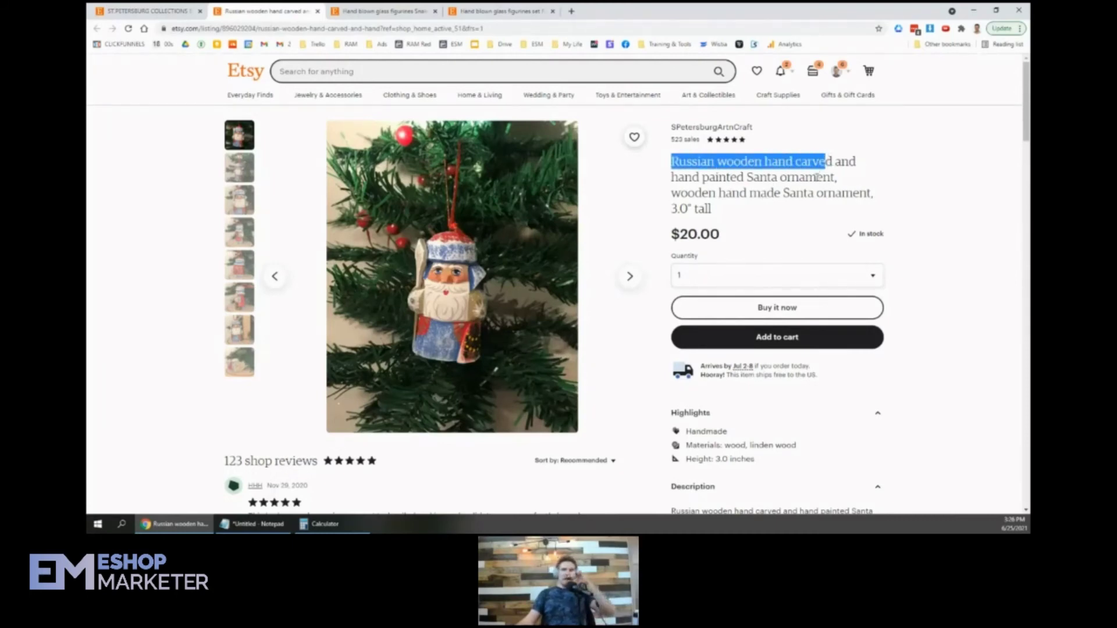
left_click(826, 177)
mouse_move(670, 180)
left_mouse_down()
mouse_move(800, 178)
mouse_move(675, 134)
mouse_move(677, 178)
left_mouse_up()
left_click(837, 181)
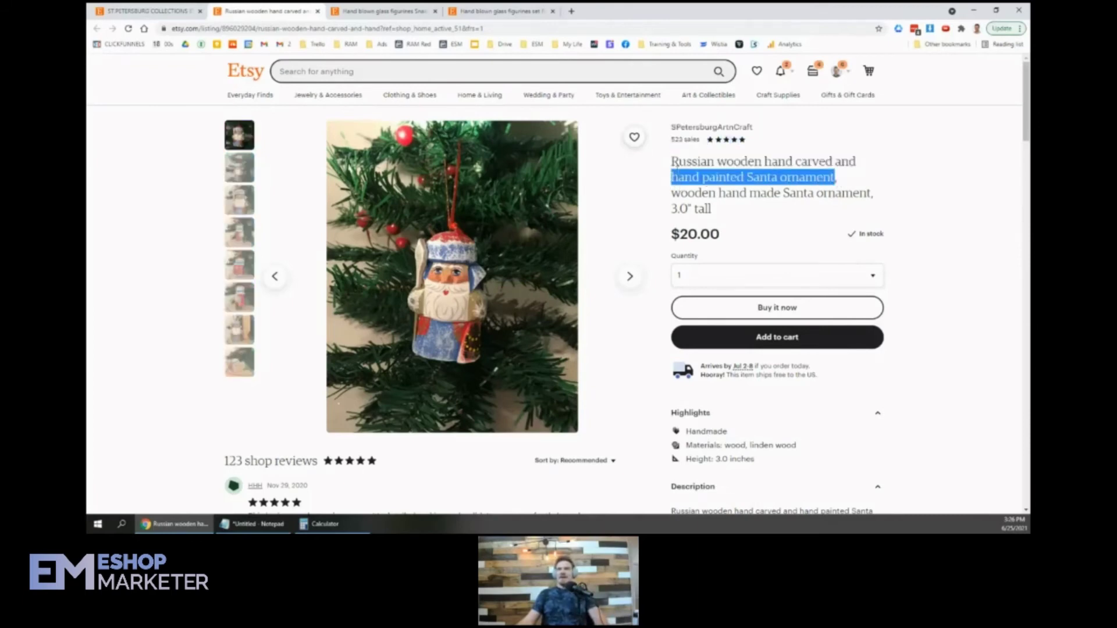
left_click_drag(674, 161, 833, 159)
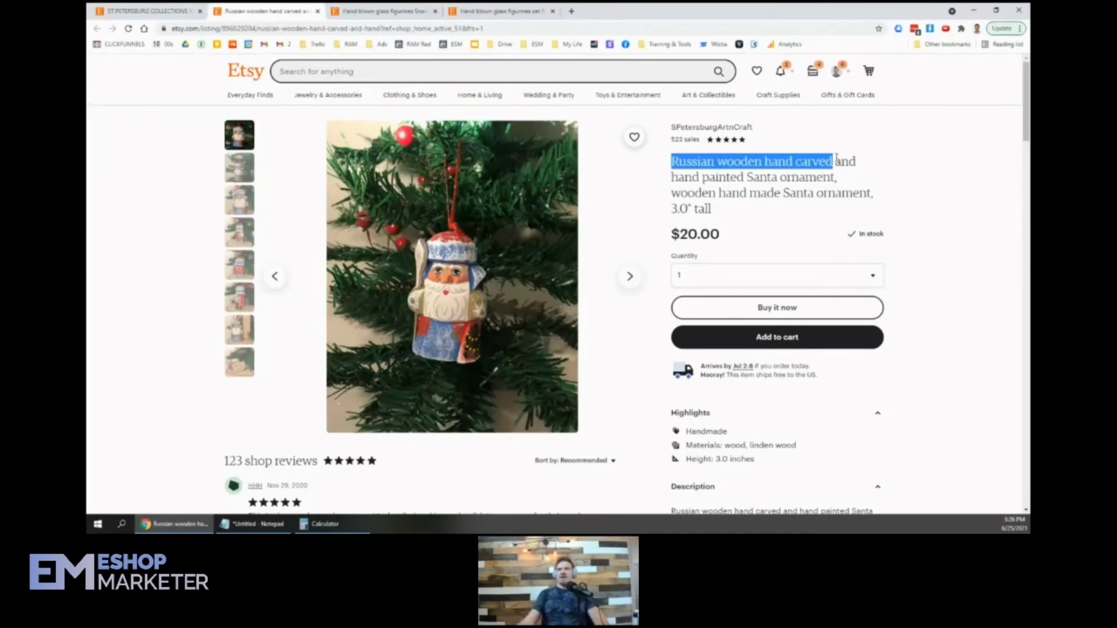
left_click(865, 161)
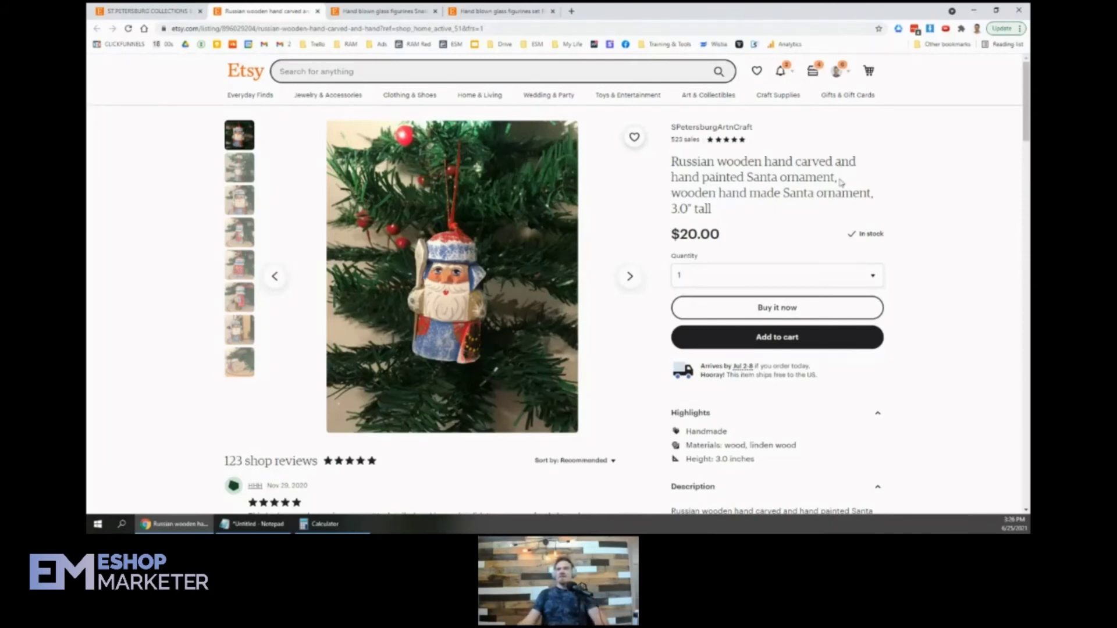
mouse_move(836, 175)
left_mouse_down()
mouse_move(692, 177)
mouse_move(672, 125)
mouse_move(677, 177)
left_mouse_up()
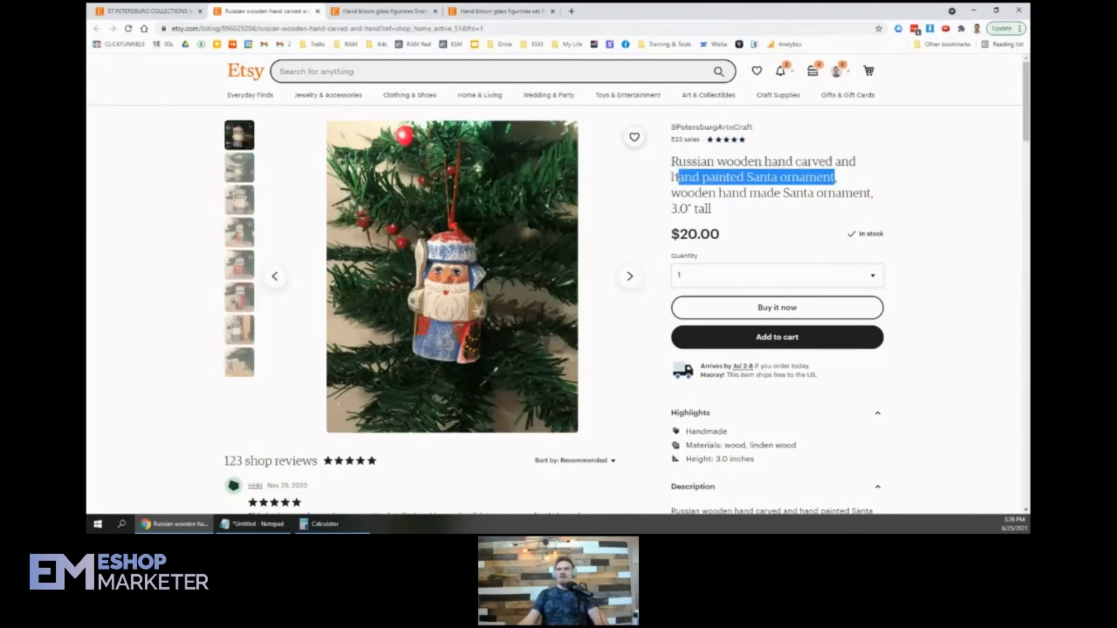
left_click(691, 204)
triple_click(669, 203)
left_click(759, 211)
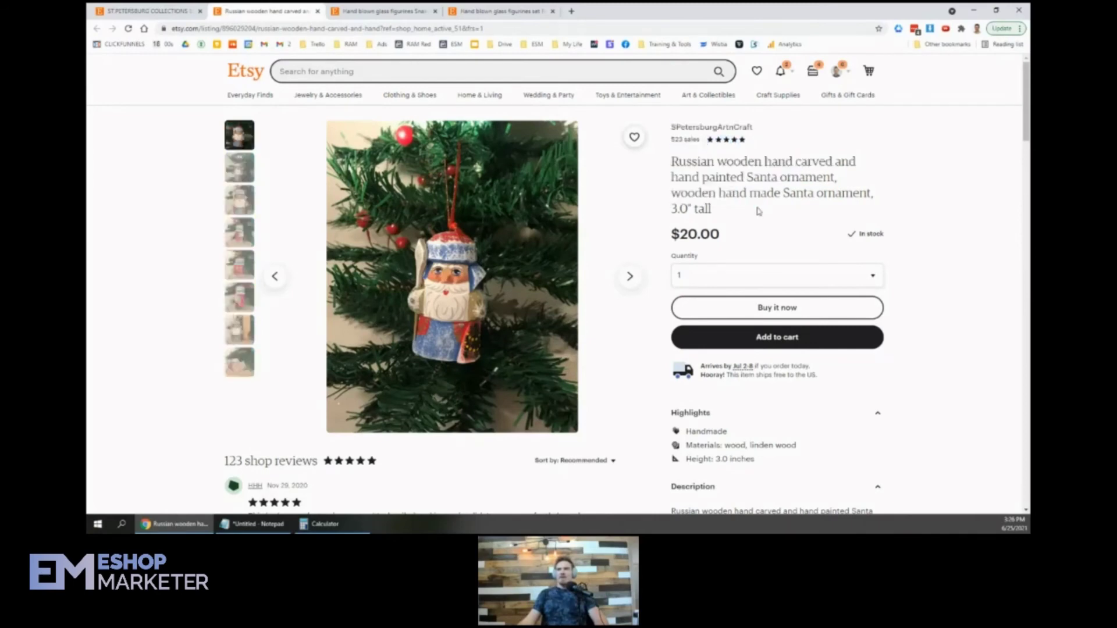
left_click_drag(675, 194, 871, 194)
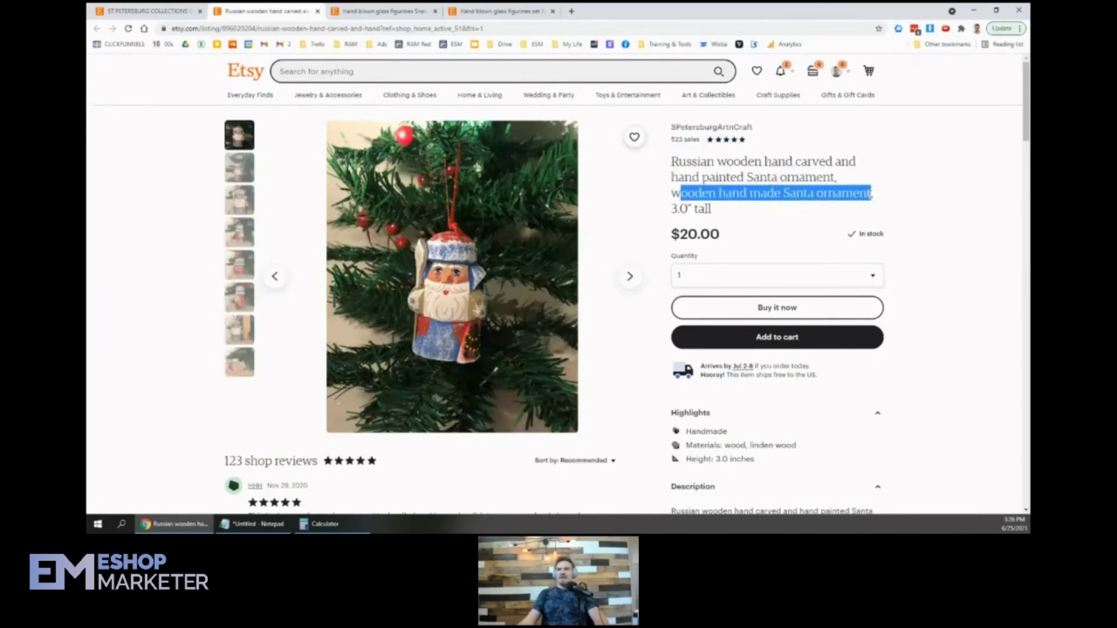
left_click(809, 212)
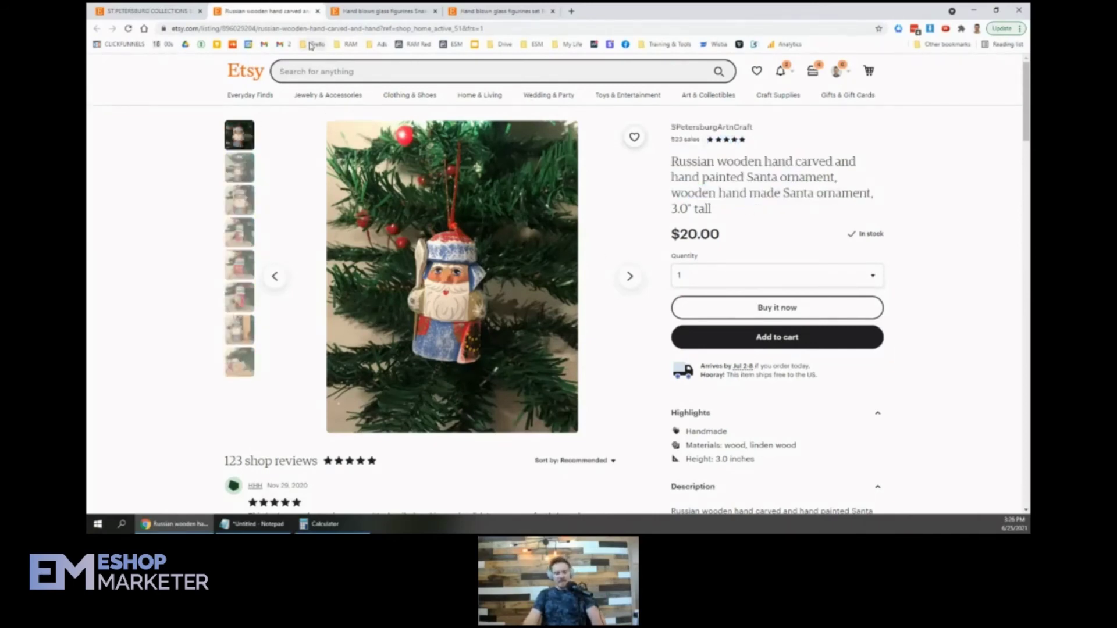
Open eshopmarketer.com's live workshops page in a new tab and bring up the Optimize Your Shop For Etsy Search Workshop in another tab.
key("ctrl+t")
type("eshop")
key("Return")
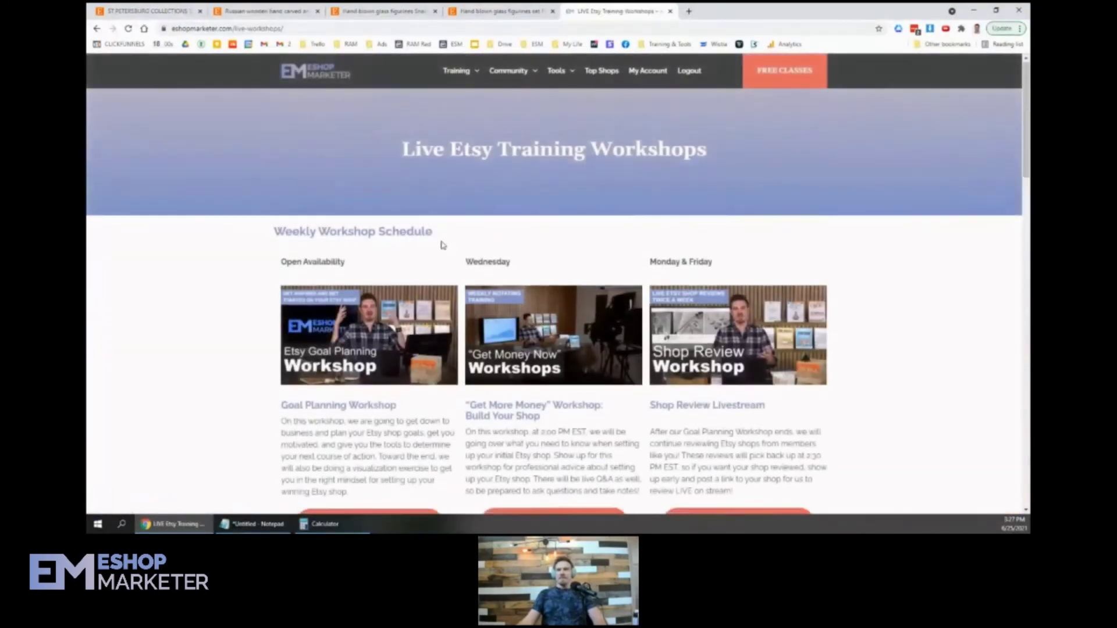
scroll(442, 244, "down", 5)
scroll(442, 243, "down", 9)
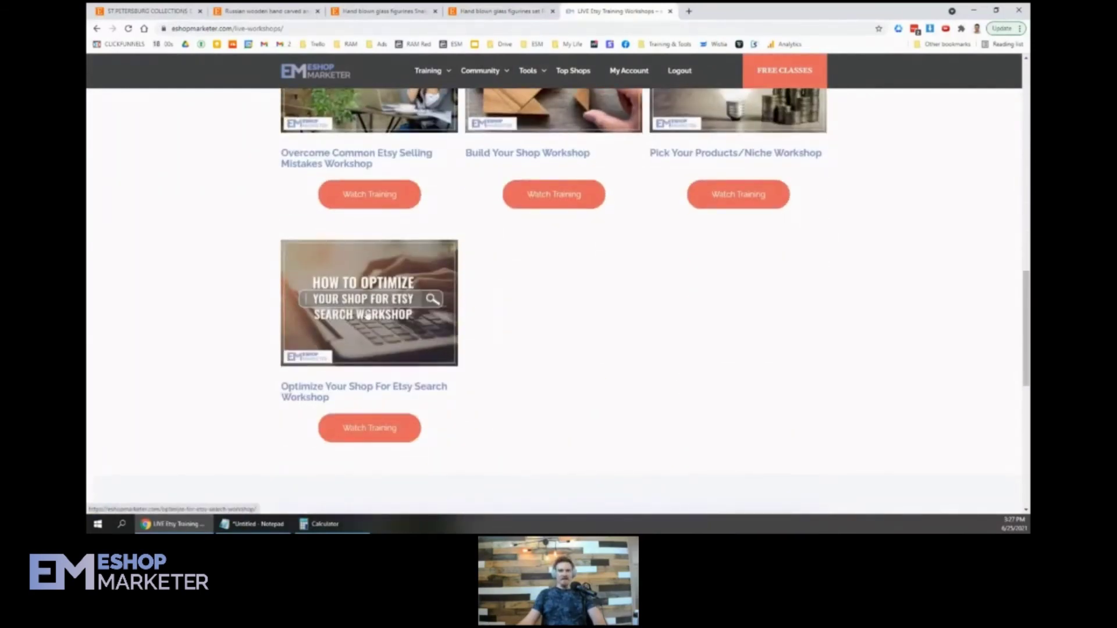
left_click(367, 315)
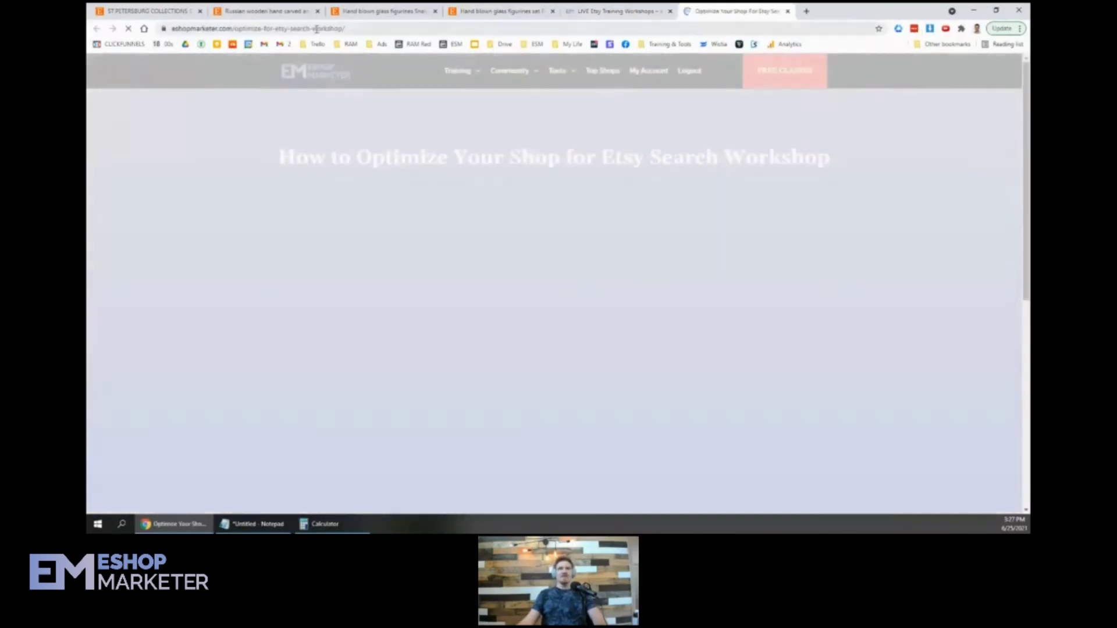
key("alt+Tab")
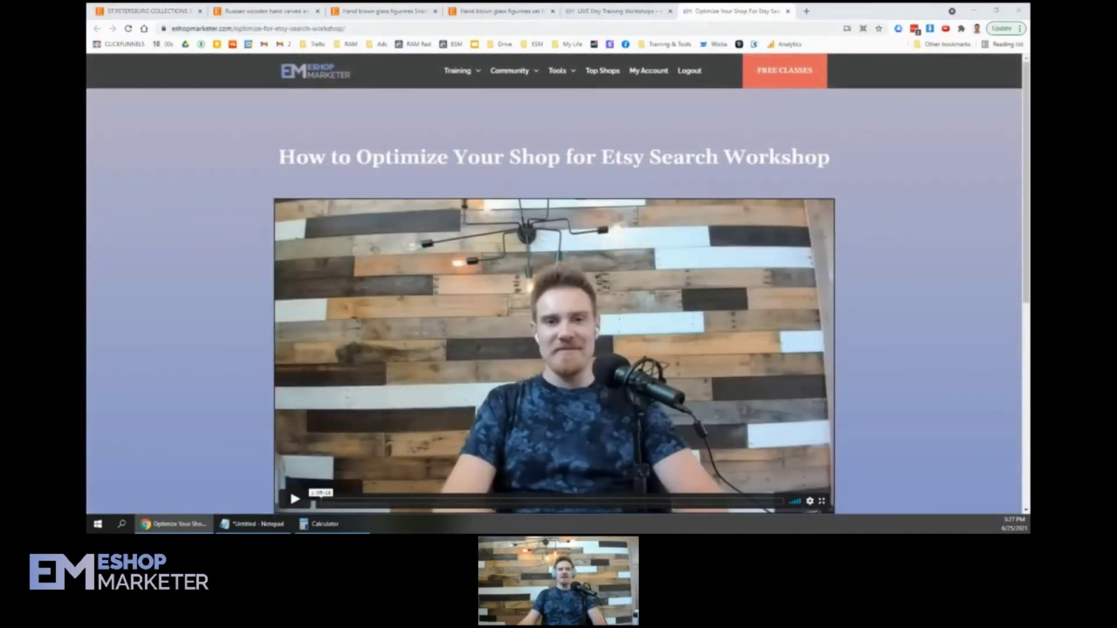
scroll(321, 273, "down", 3)
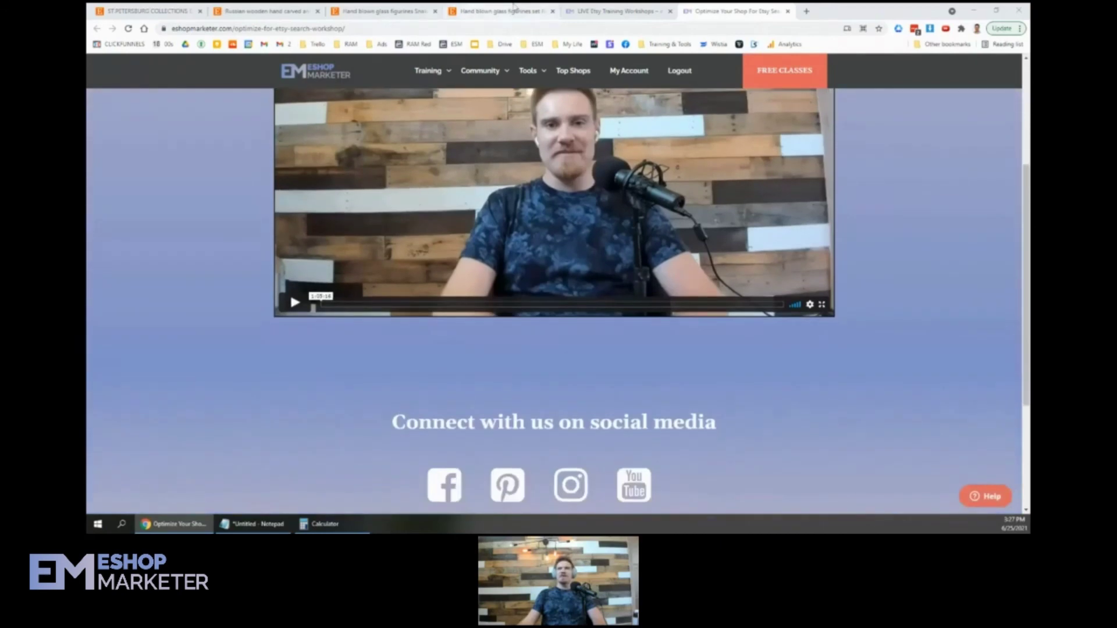
Go back to the Etsy listings, viewing the reptiles set and ending on the snakes set.
left_click(582, 8)
left_click(499, 10)
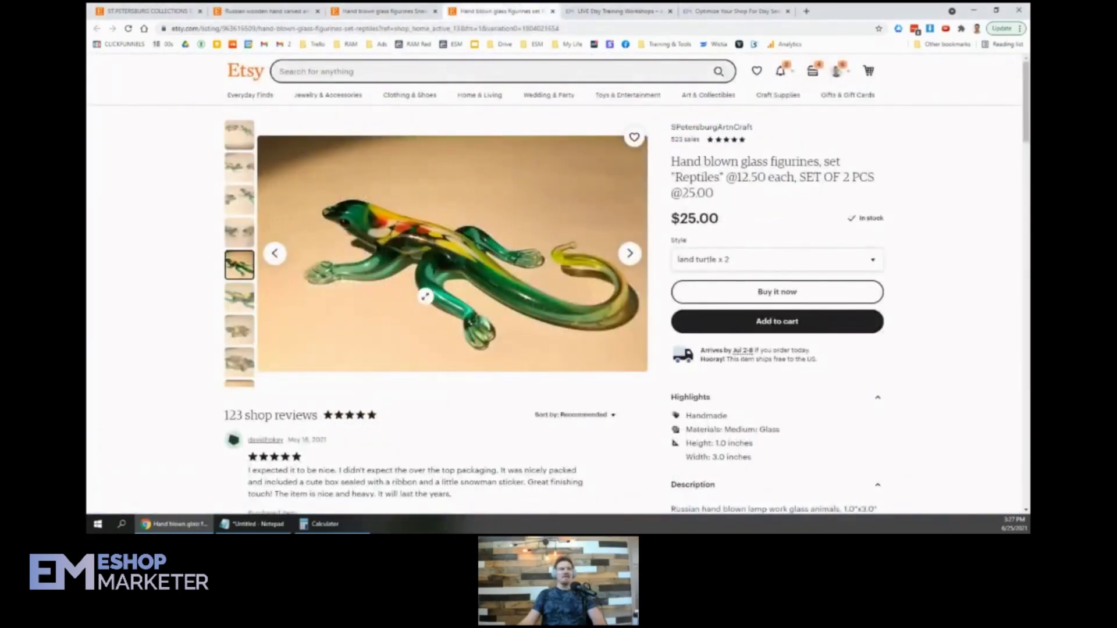
left_click(380, 9)
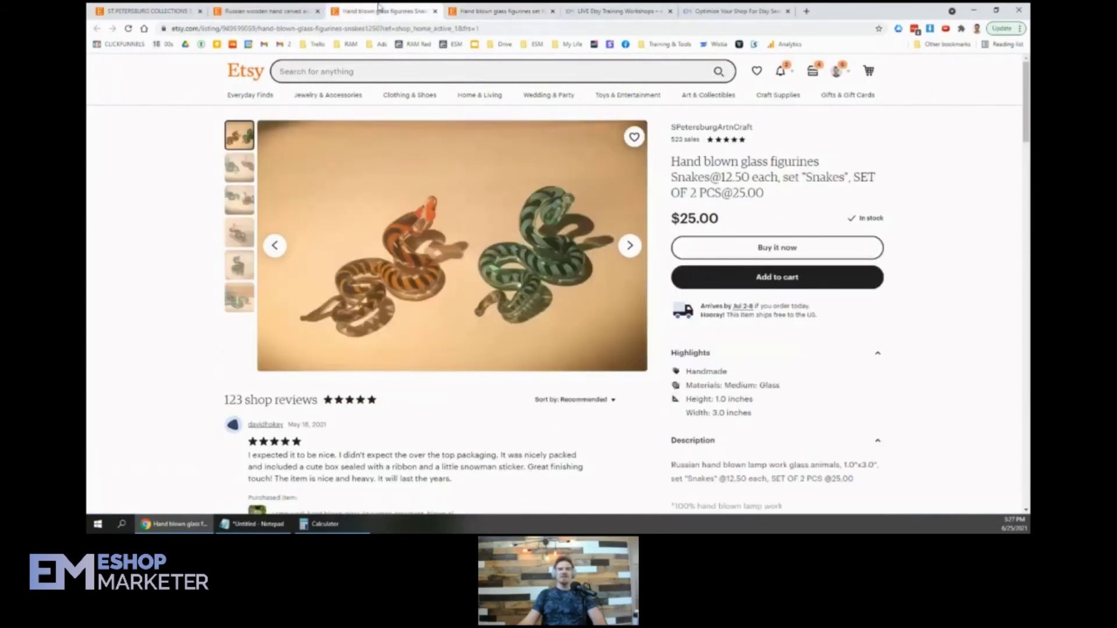